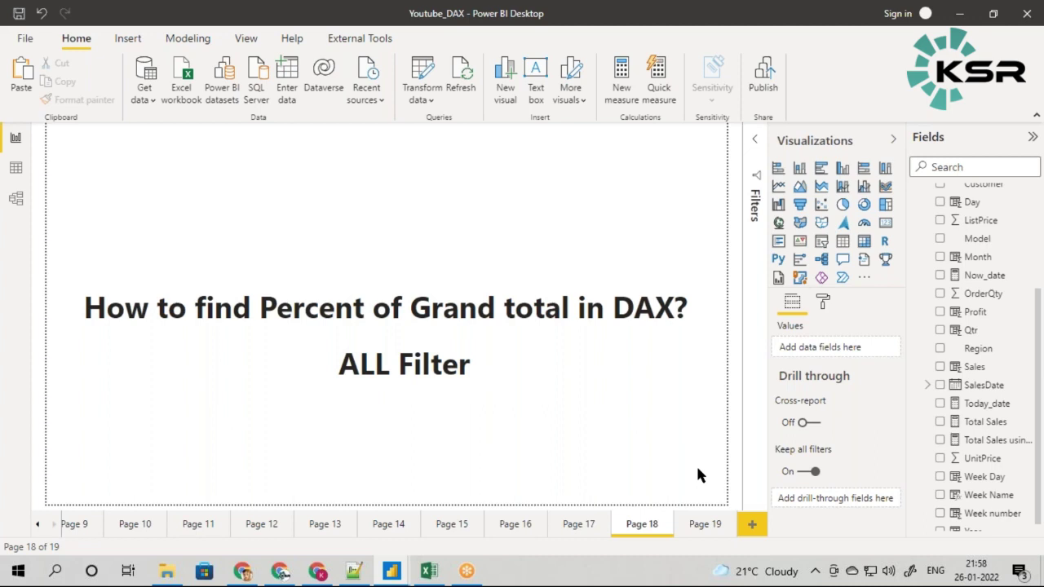
Step: Switch to report Page 19 and delete its existing Country and Sales table
click(705, 524)
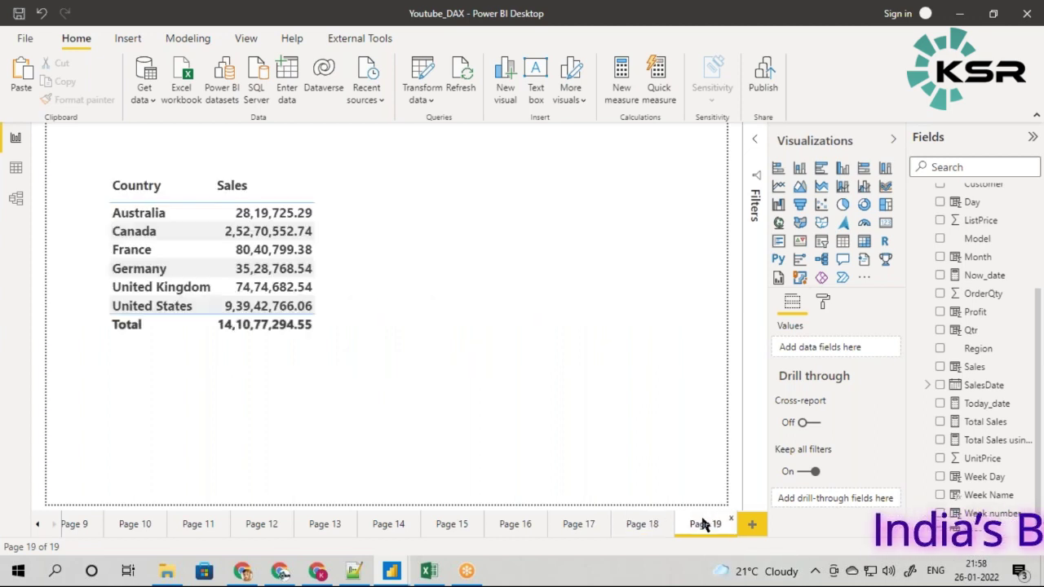
click(350, 255)
key(Delete)
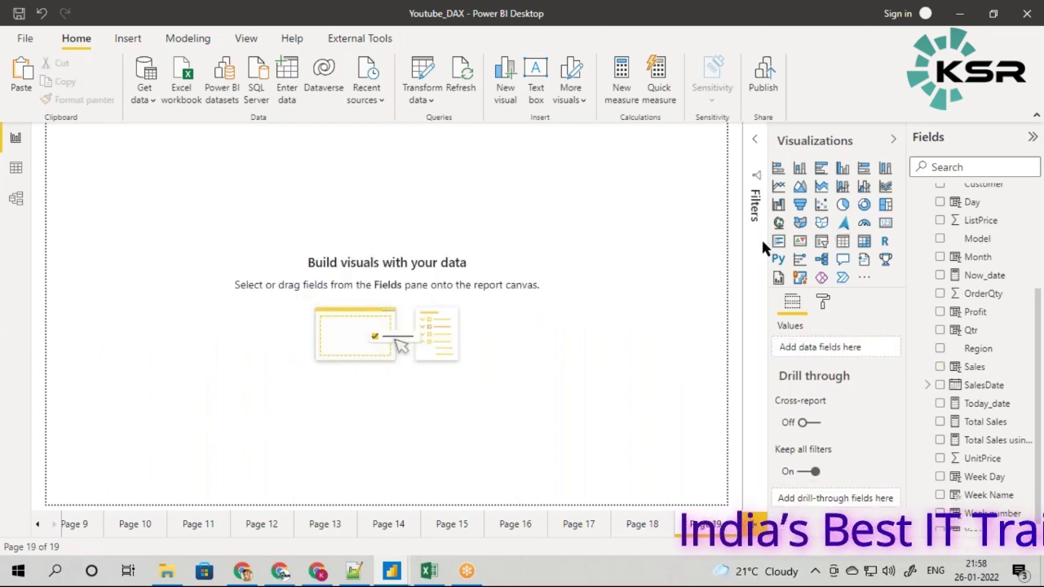
Step: Insert an empty table visual on the upper part of the page and enlarge it
click(843, 240)
drag(141, 227, 196, 272)
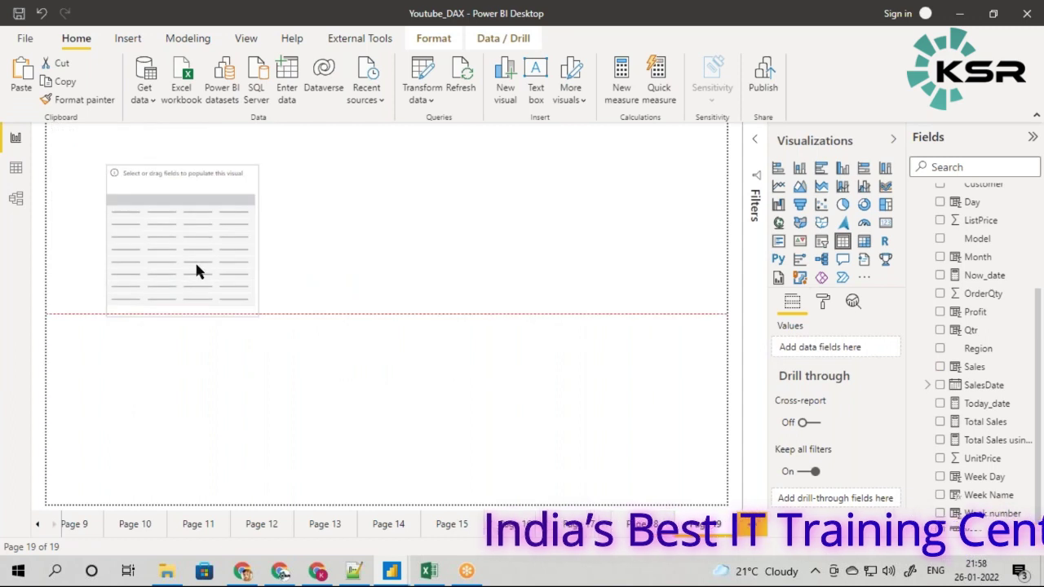
drag(258, 314, 544, 458)
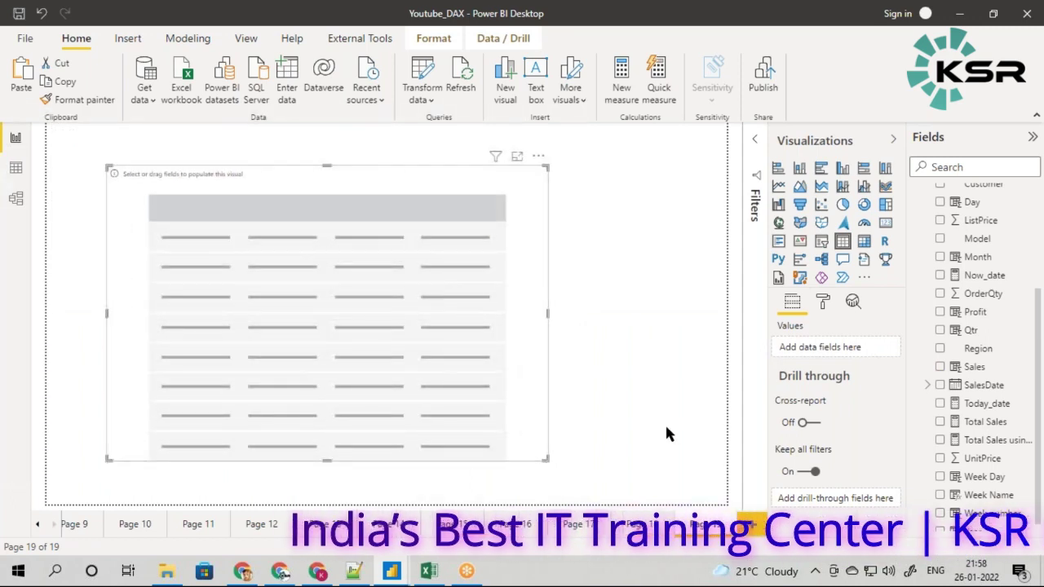
Step: Add the Country and Sales fields to the table and shrink its frame around the data
scroll(987, 351, up, 3)
drag(997, 277, 457, 322)
drag(543, 458, 420, 392)
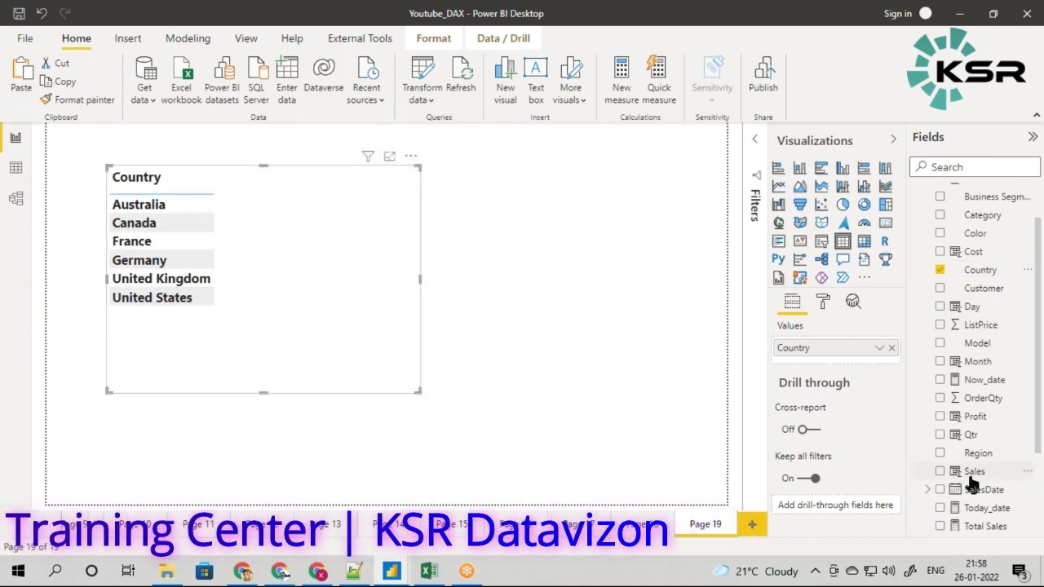
drag(974, 474, 522, 336)
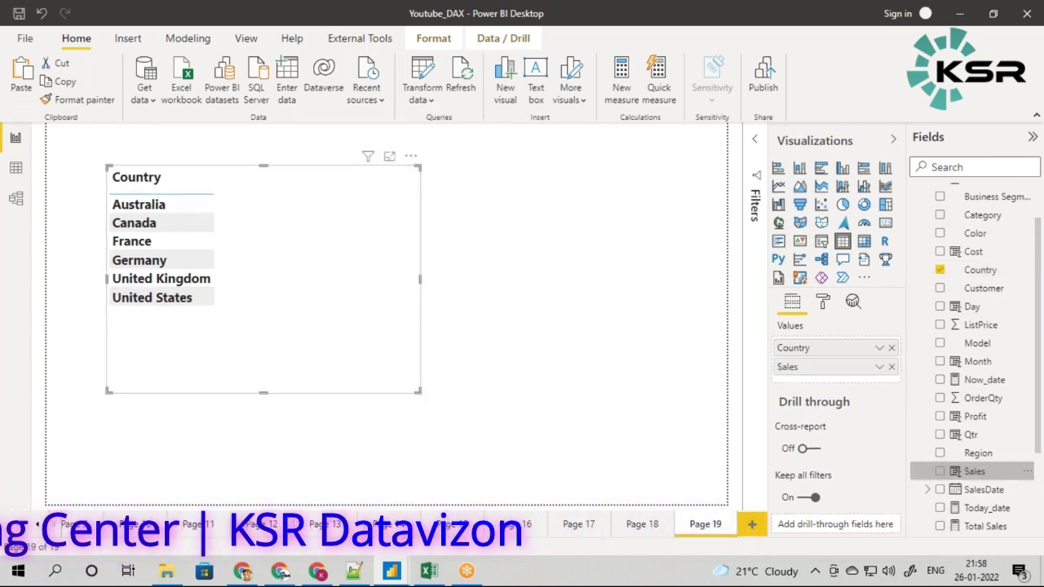
click(530, 338)
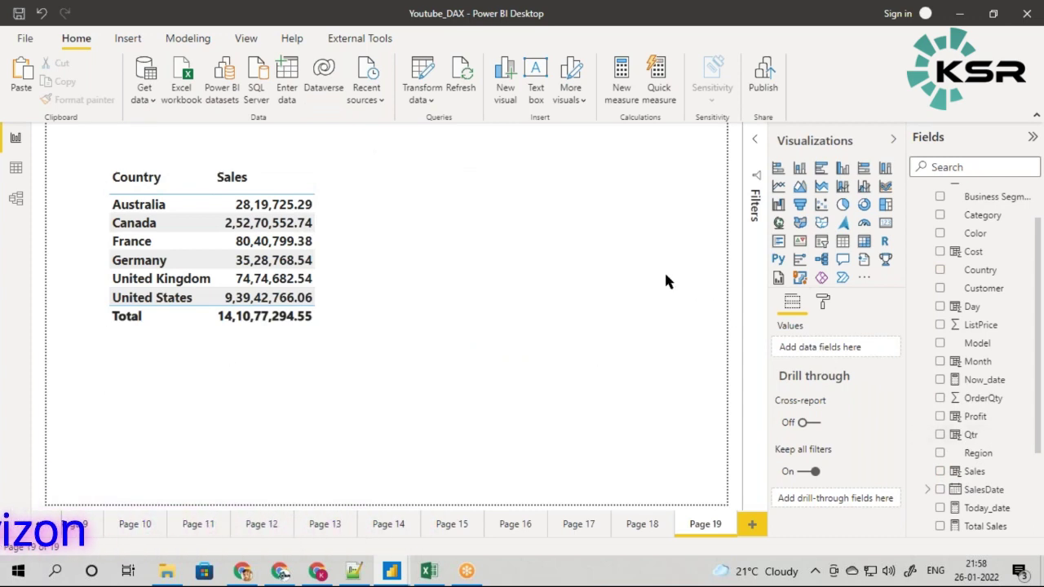
Step: Examine the formula of the existing Total Sales measure, including its SUM function
scroll(988, 461, down, 3)
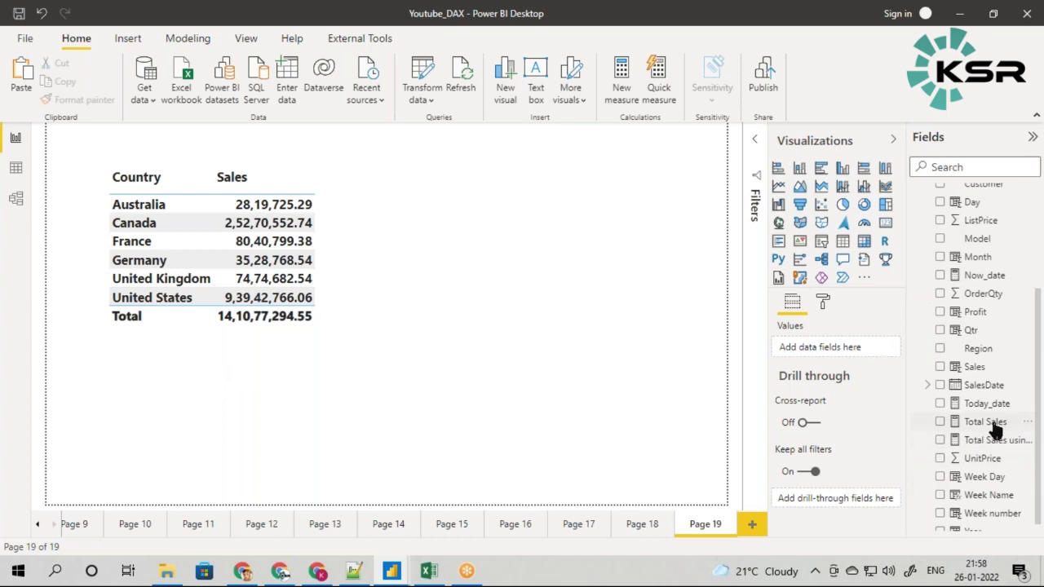
click(994, 424)
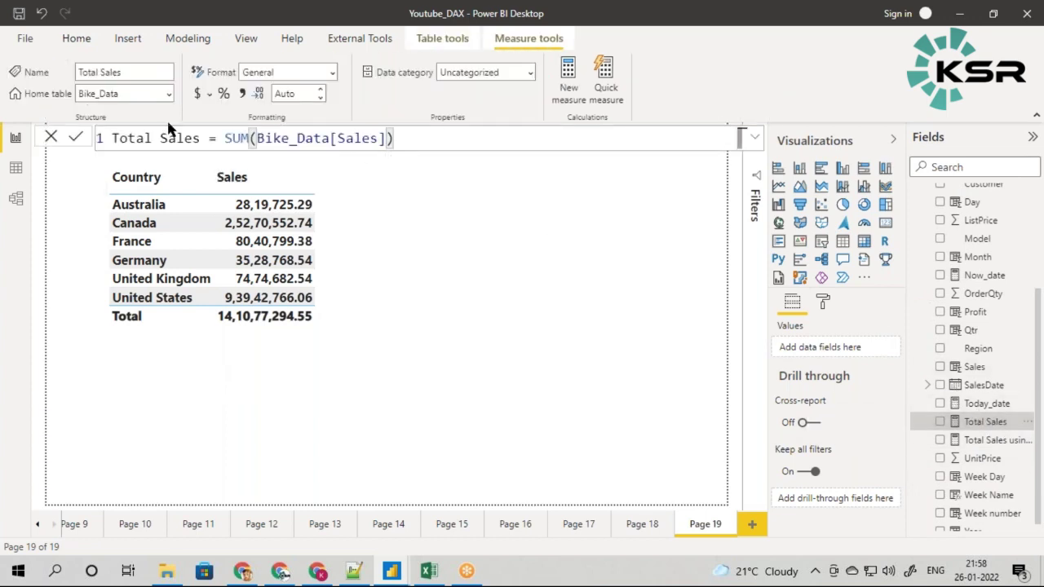
double_click(231, 139)
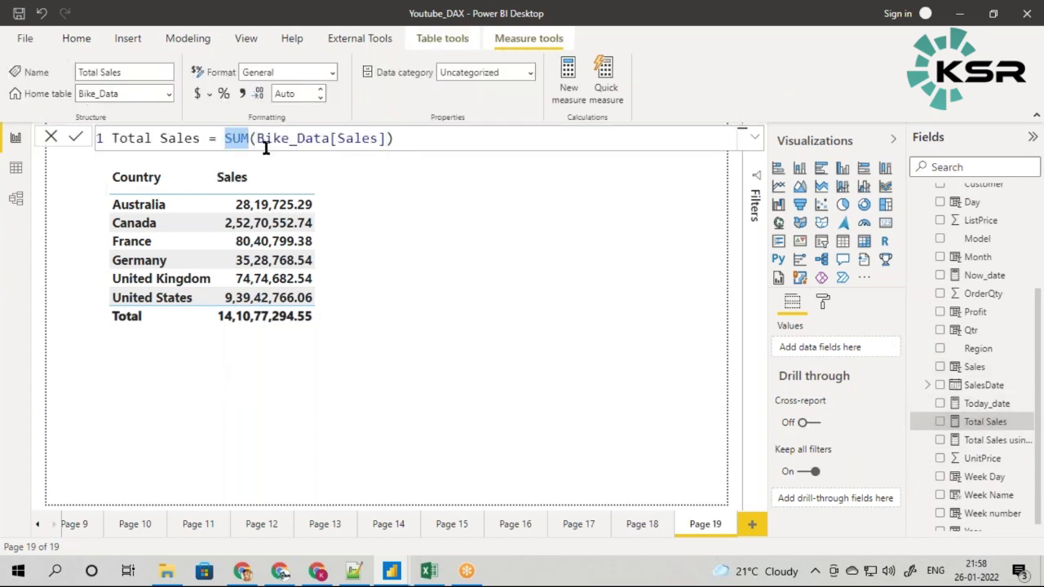
click(404, 141)
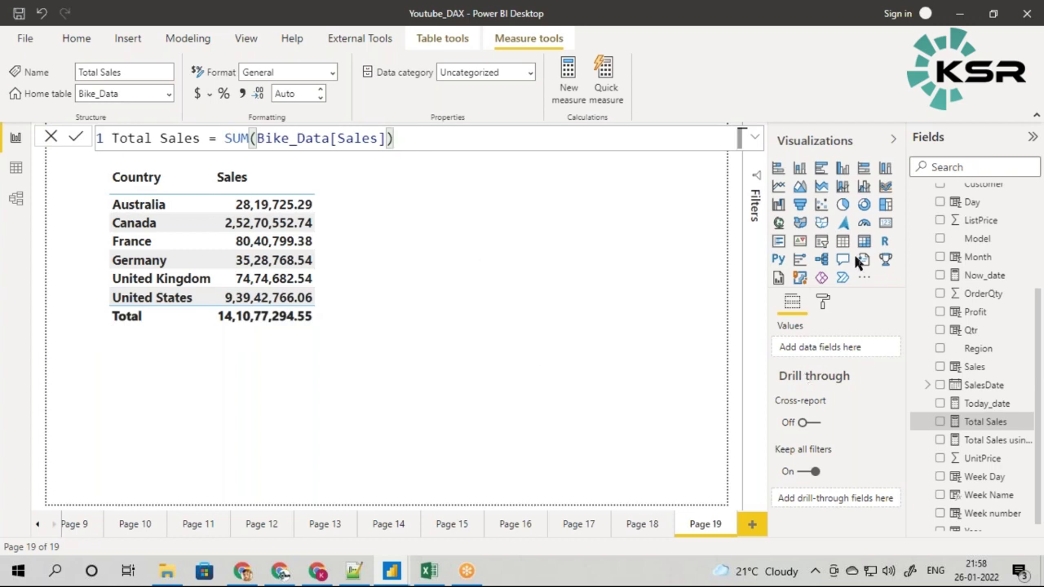
click(608, 420)
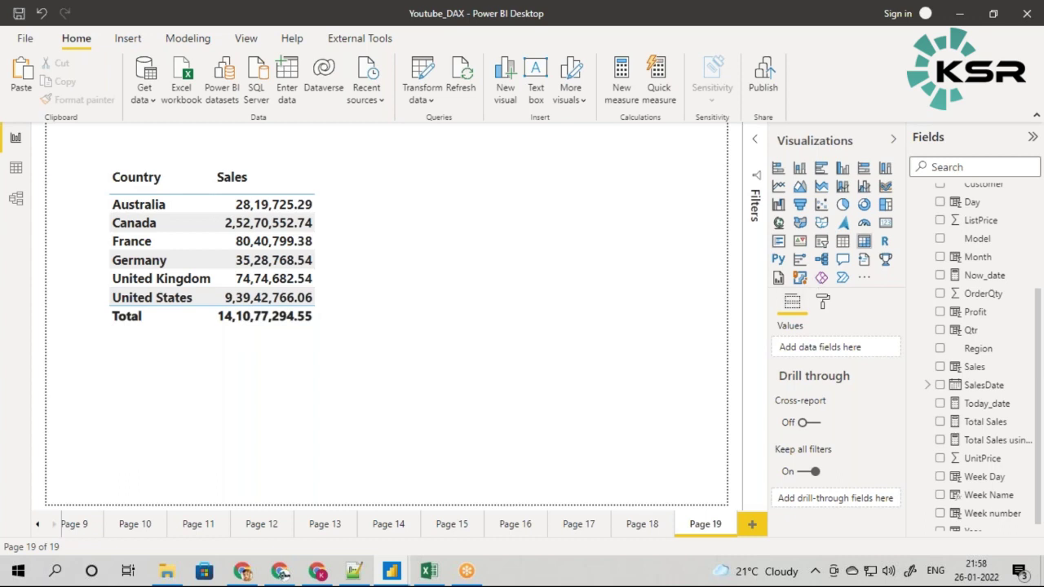
Step: Add a card visual below the table showing the Total Sales measure
click(885, 222)
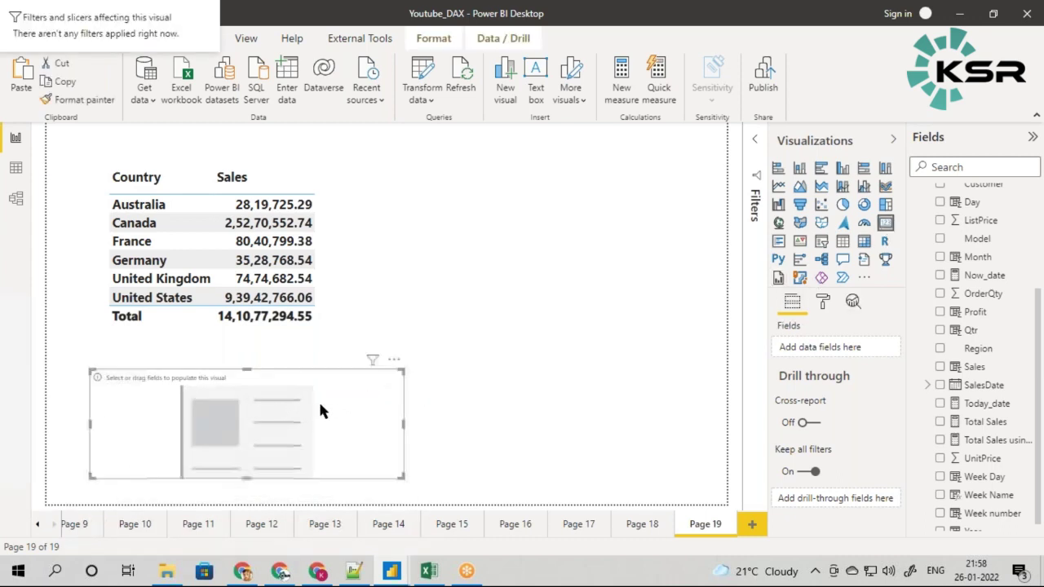
drag(980, 423, 253, 416)
click(458, 451)
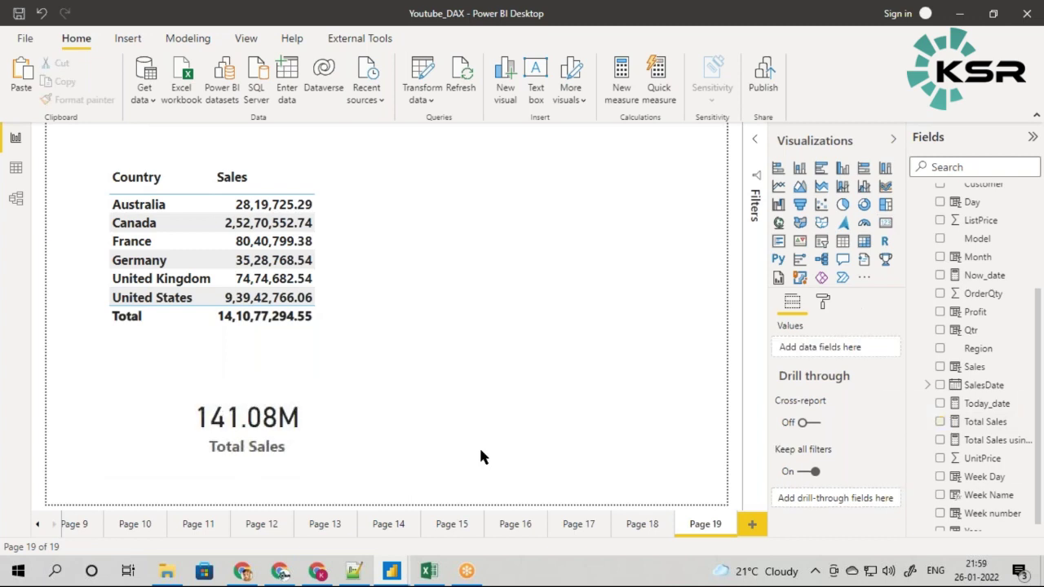
Step: Add the Total Sales measure as a column in the country table and adjust the table's frame to fit above the card
click(279, 443)
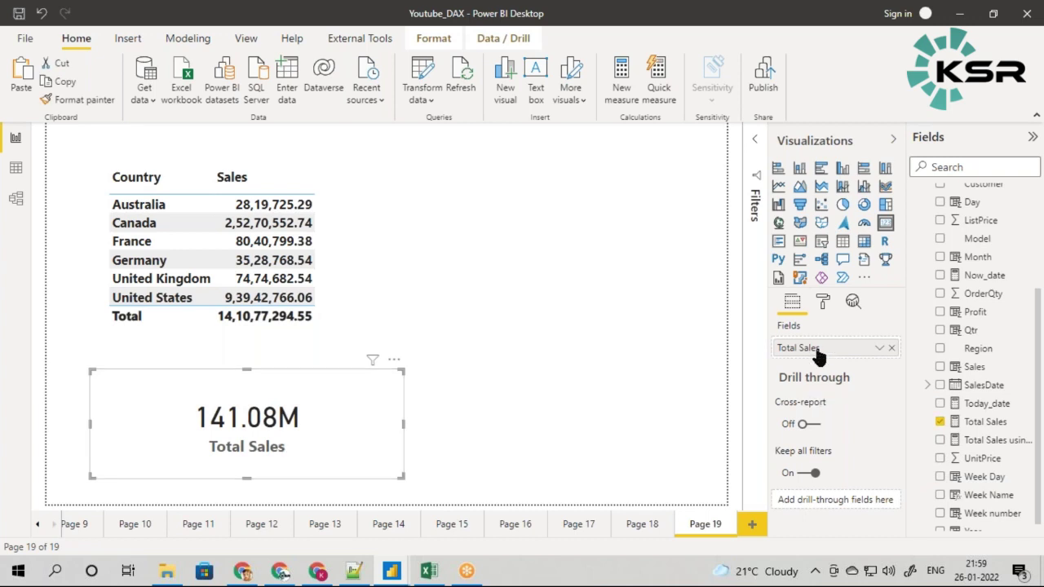
click(985, 426)
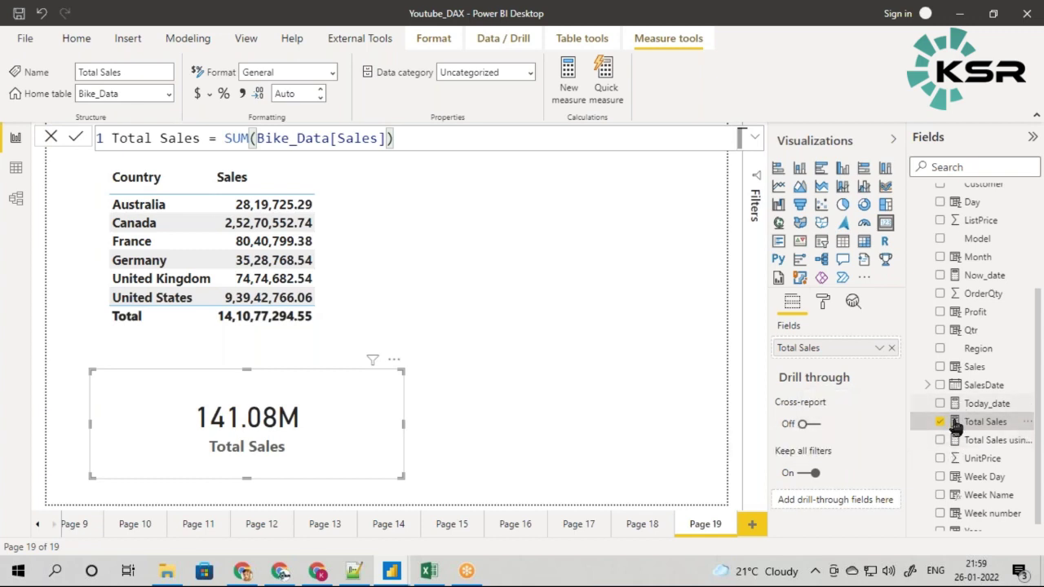
drag(977, 433, 383, 253)
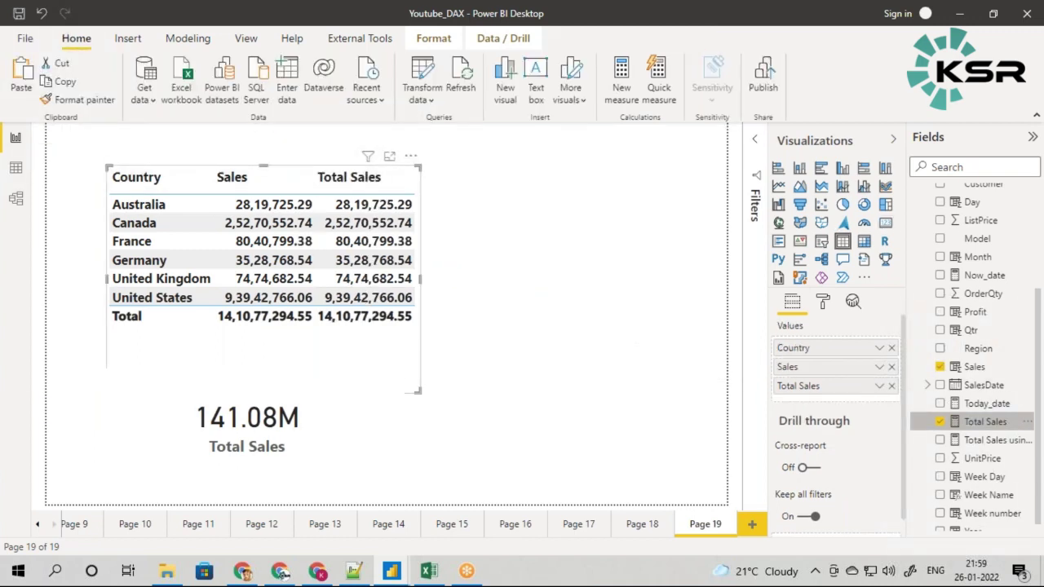
drag(419, 389, 443, 353)
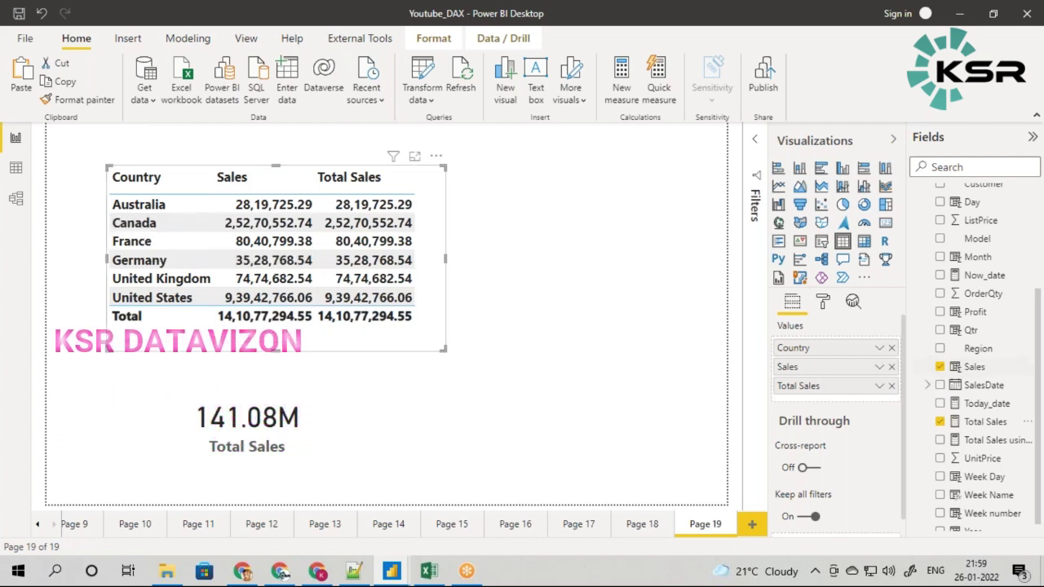
Step: Remove the Sales column from the country table and widen the table's frame
click(892, 367)
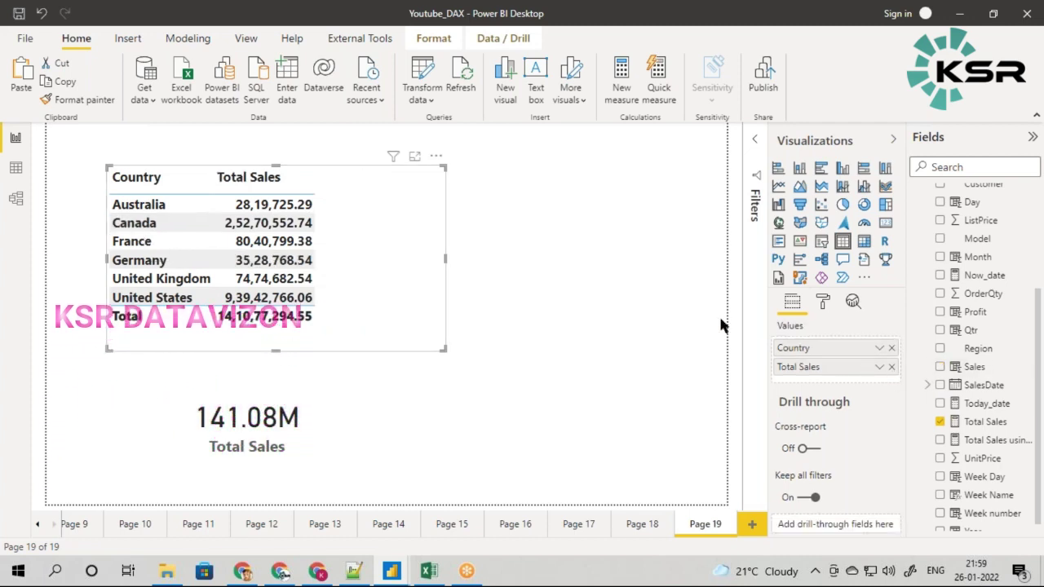
click(446, 354)
click(434, 345)
drag(440, 350, 504, 349)
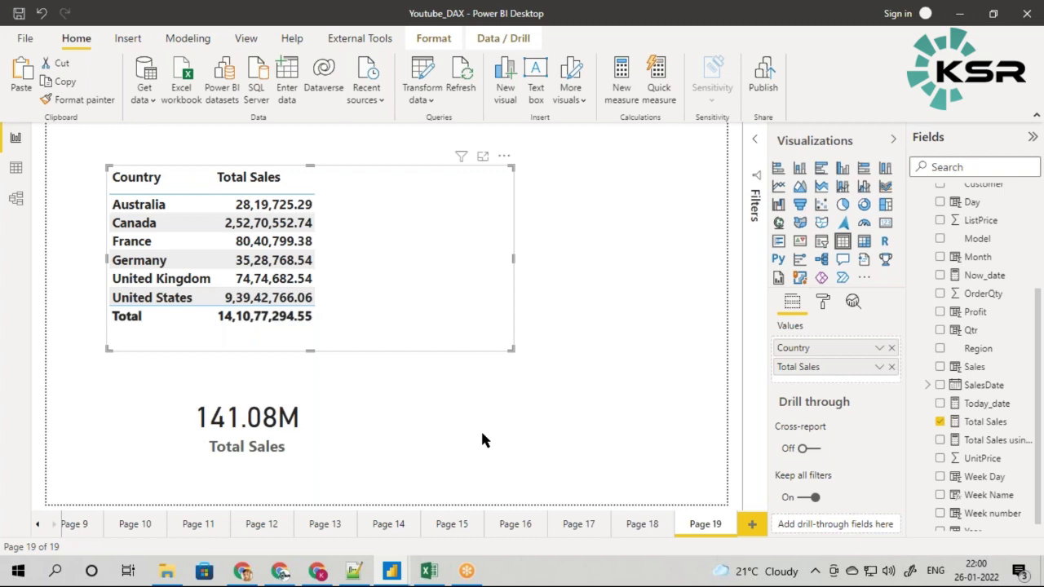
Step: Add a second Total Sales column to the table, compare it with the card, and remove the duplicate
drag(979, 422, 367, 310)
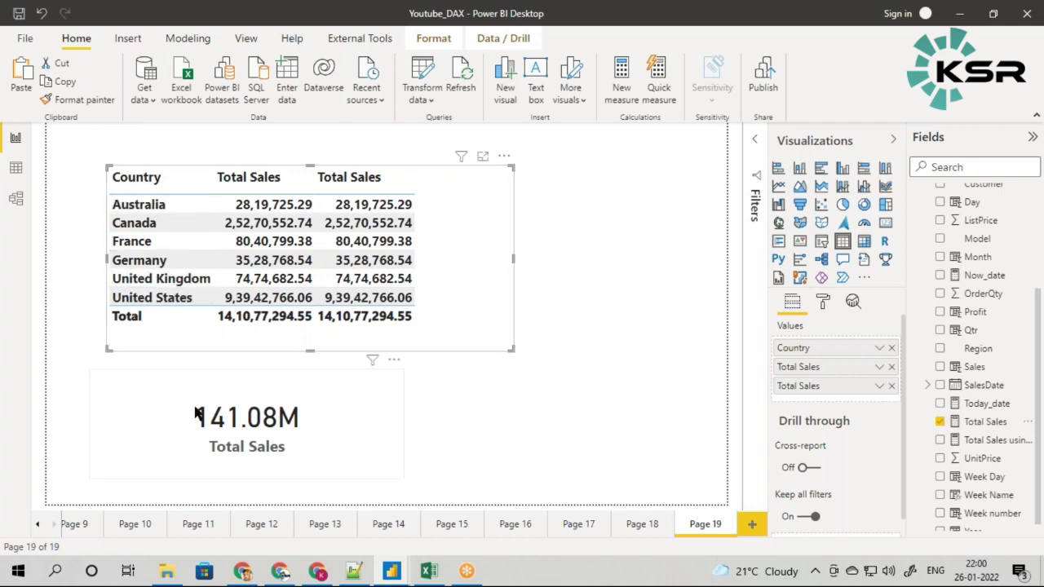
click(238, 416)
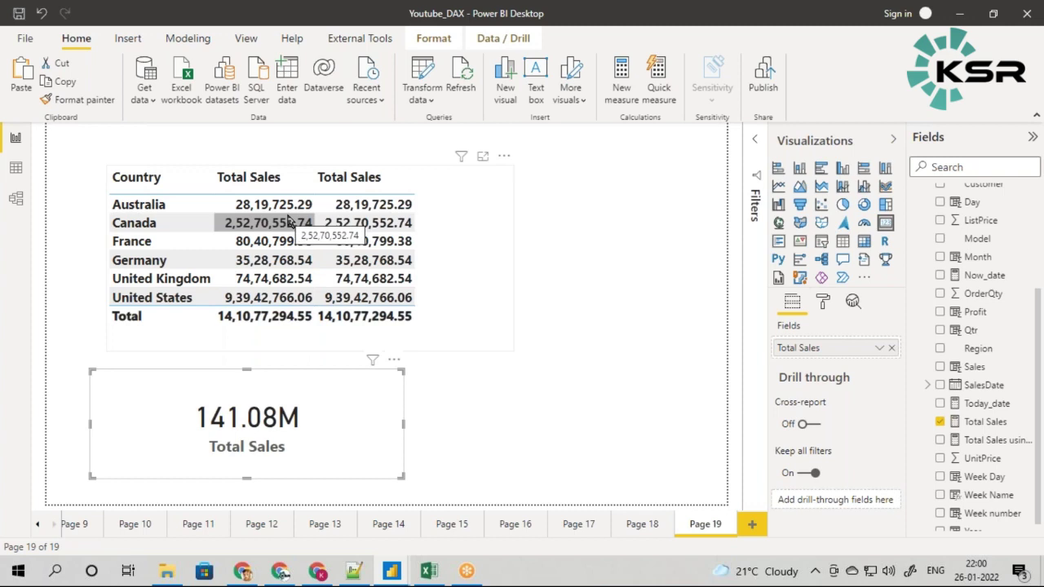
click(446, 212)
click(891, 385)
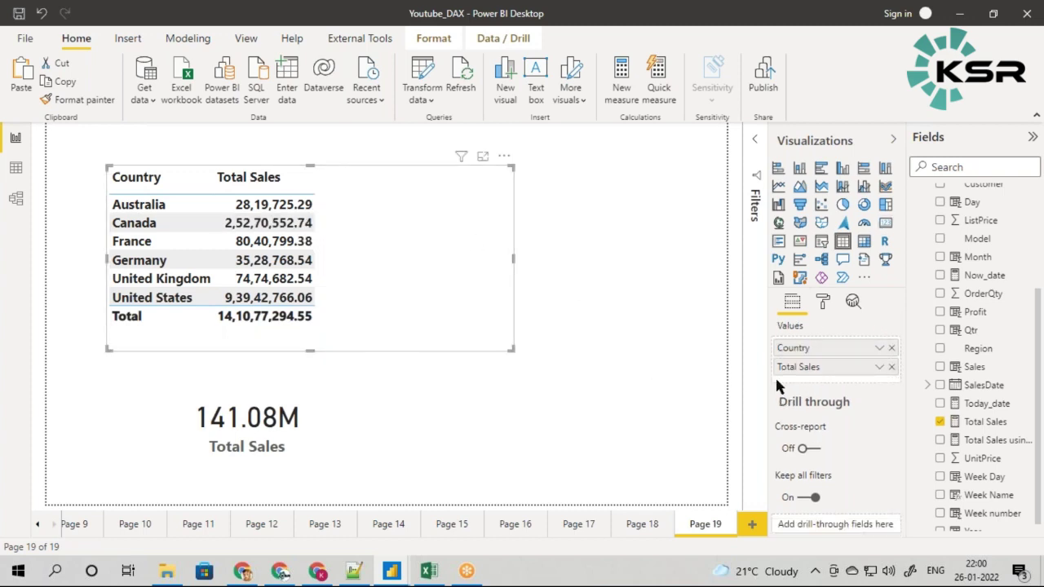
Step: Create a new measure in Bike_Data and name it Sales All in its formula
click(563, 362)
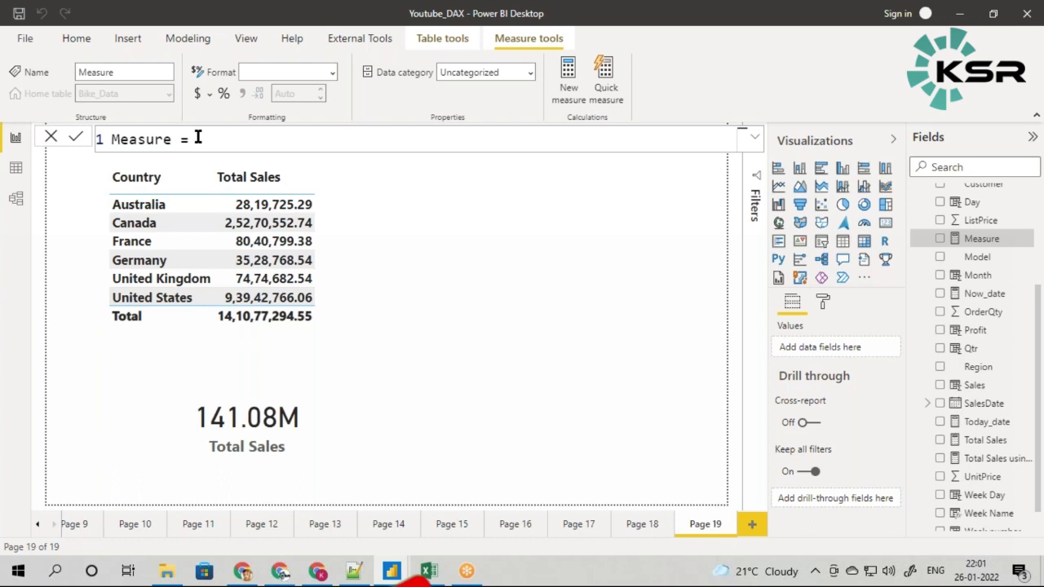
double_click(144, 139)
text(Sales)
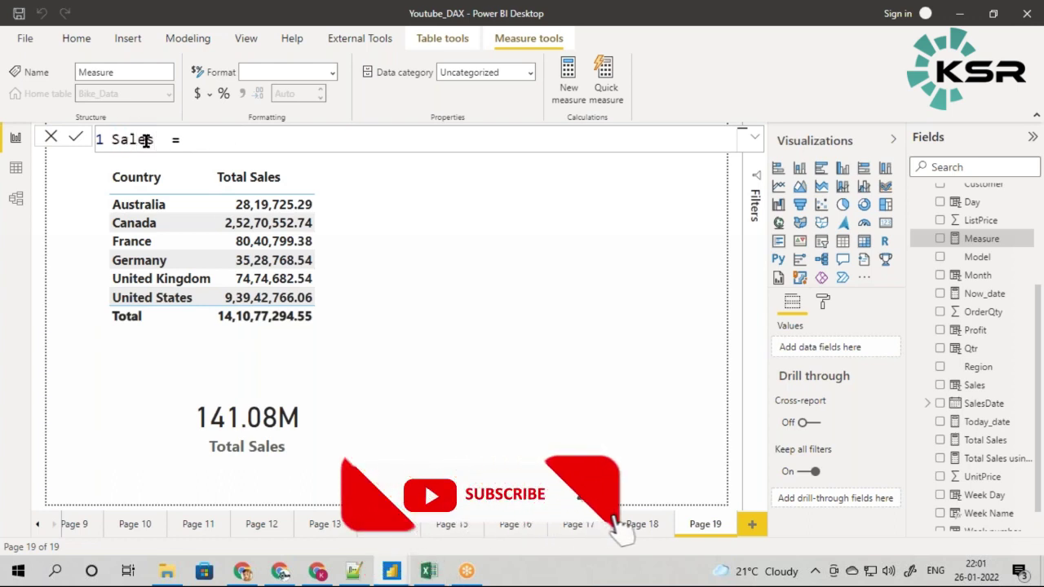
text( All)
click(231, 141)
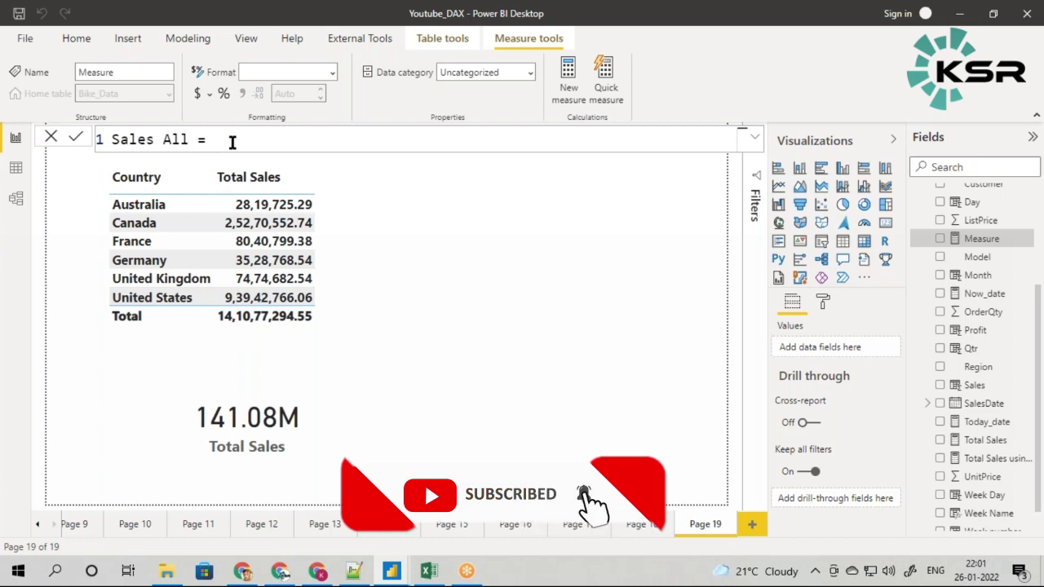
Step: Start the Sales All formula with CALCULATE, using the [Total Sales] measure as its expression
text(Ca)
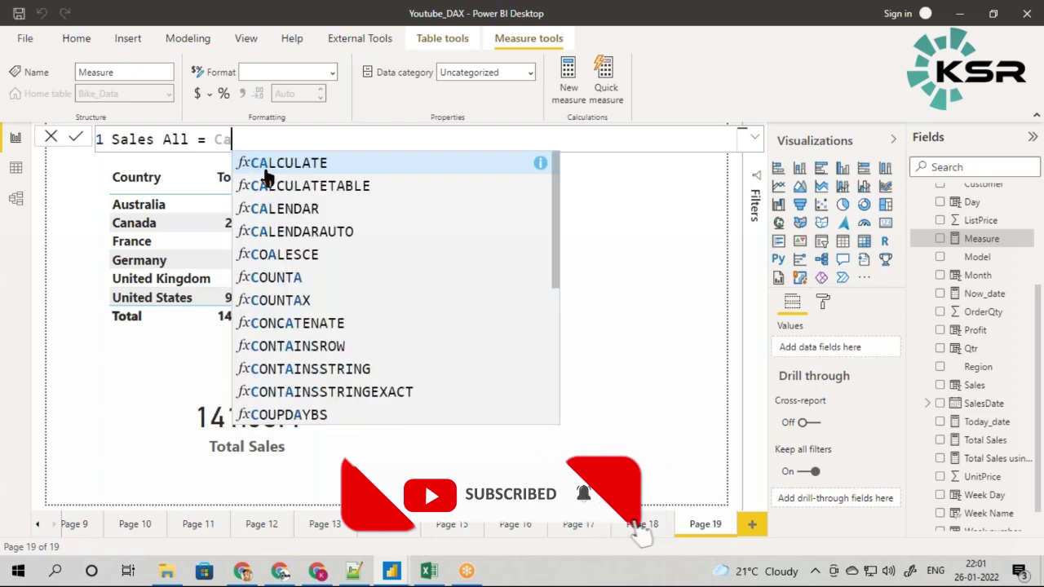
click(268, 173)
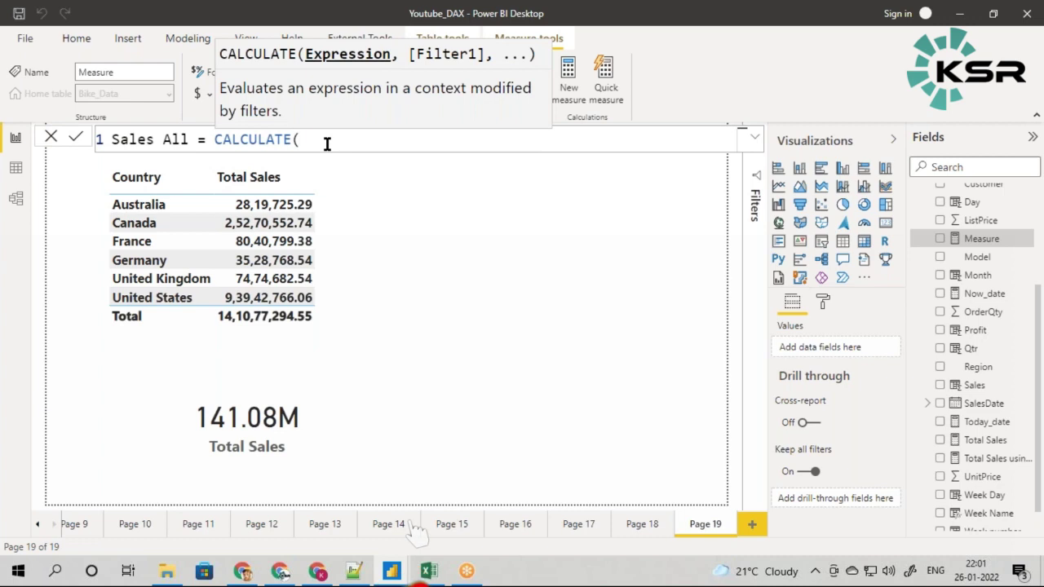
text([to)
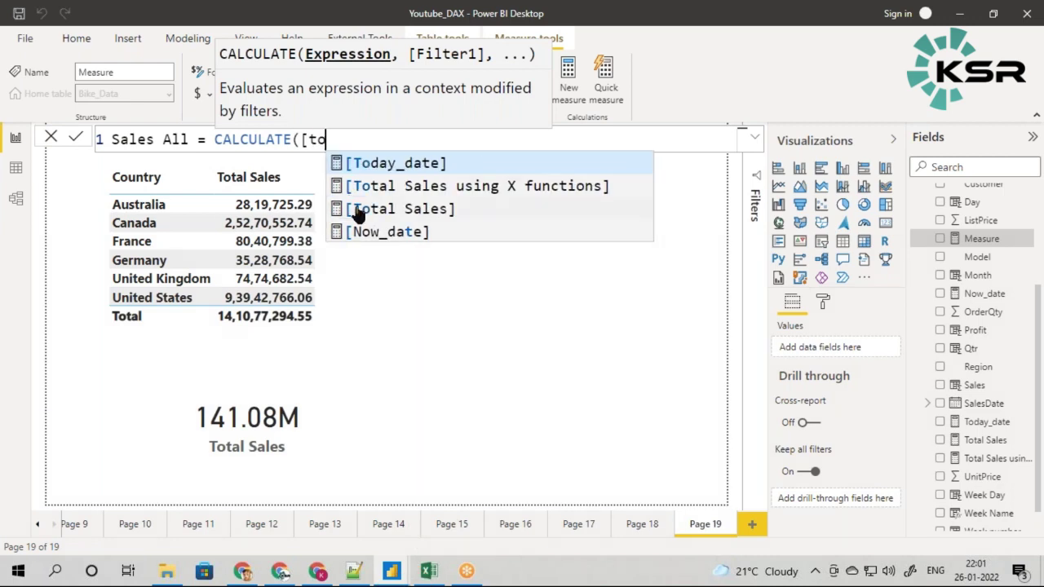
click(359, 210)
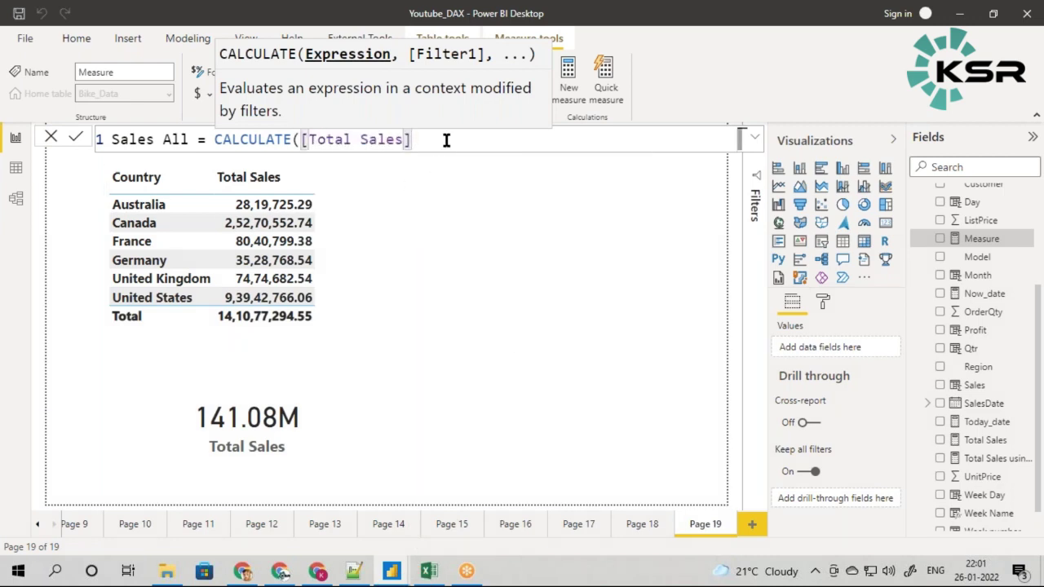
Step: Add the ALL function as the filter argument of CALCULATE in the Sales All formula
text(, )
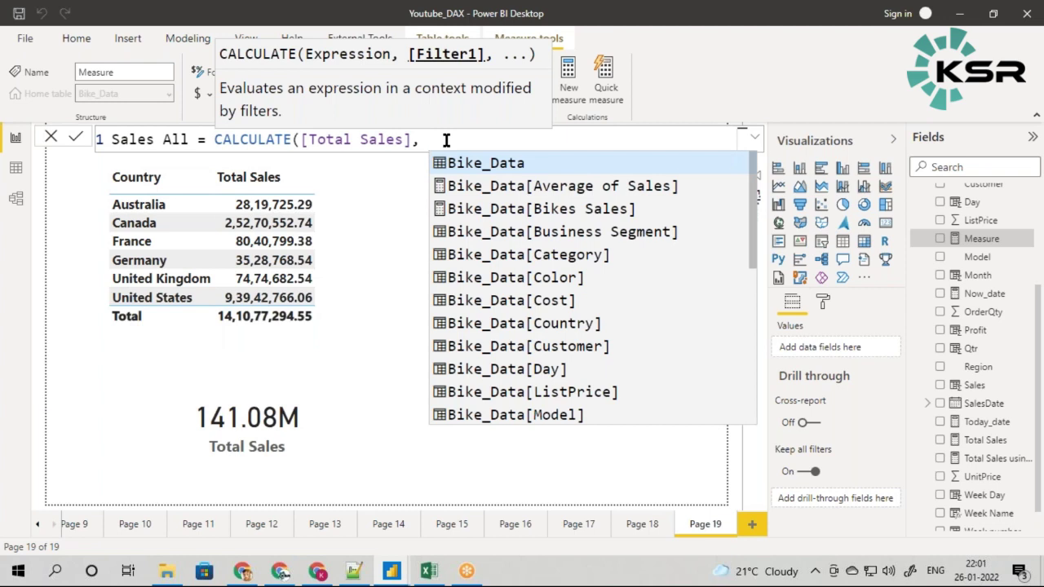
text(A)
key(BackSpace)
key(BackSpace)
text(ALL)
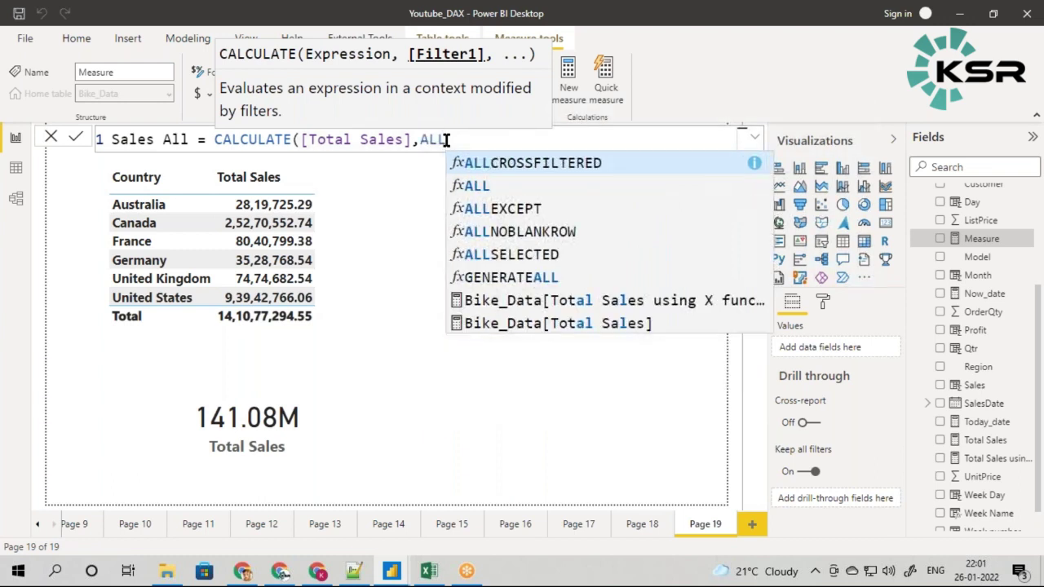
click(482, 186)
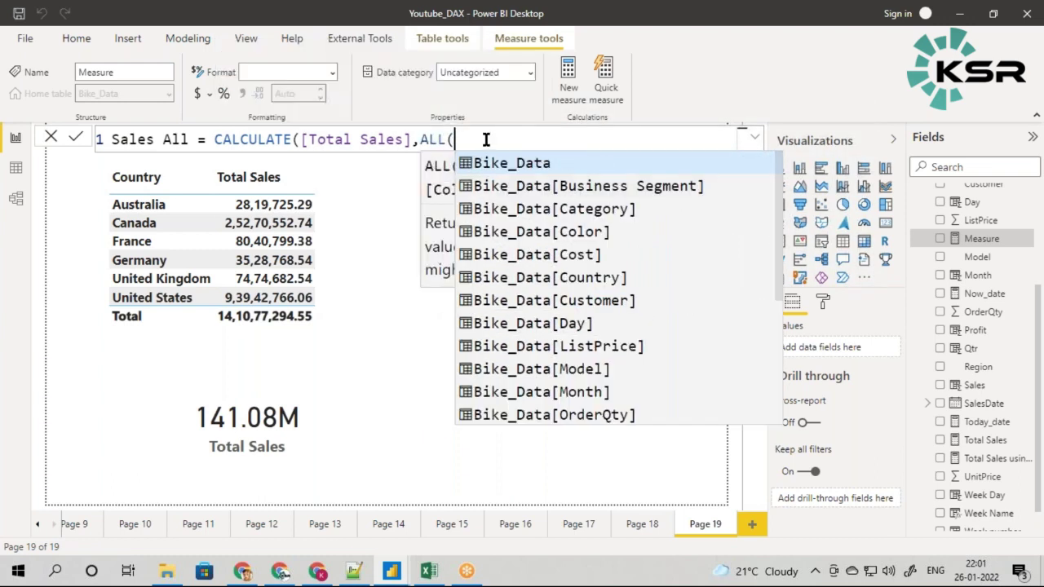
key(Escape)
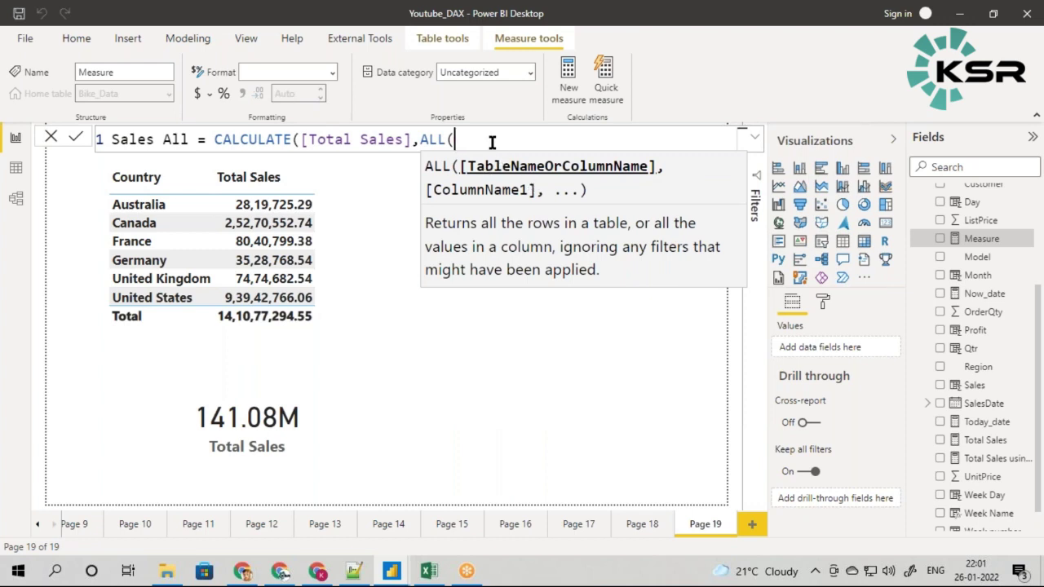
Step: Pass the Bike_Data table to ALL, close both functions, and commit the Sales All measure
scroll(979, 227, up, 5)
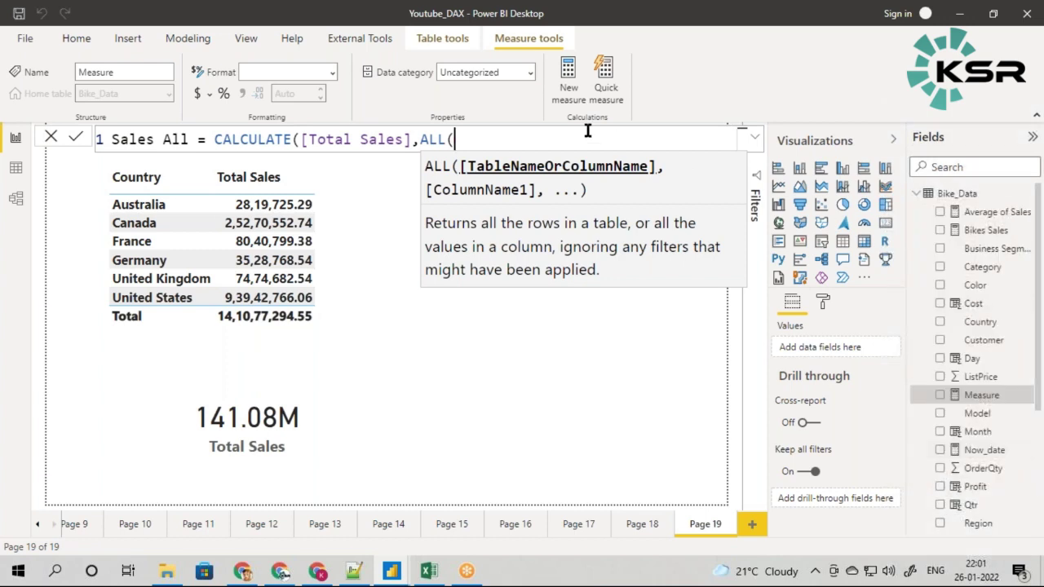
text(bike)
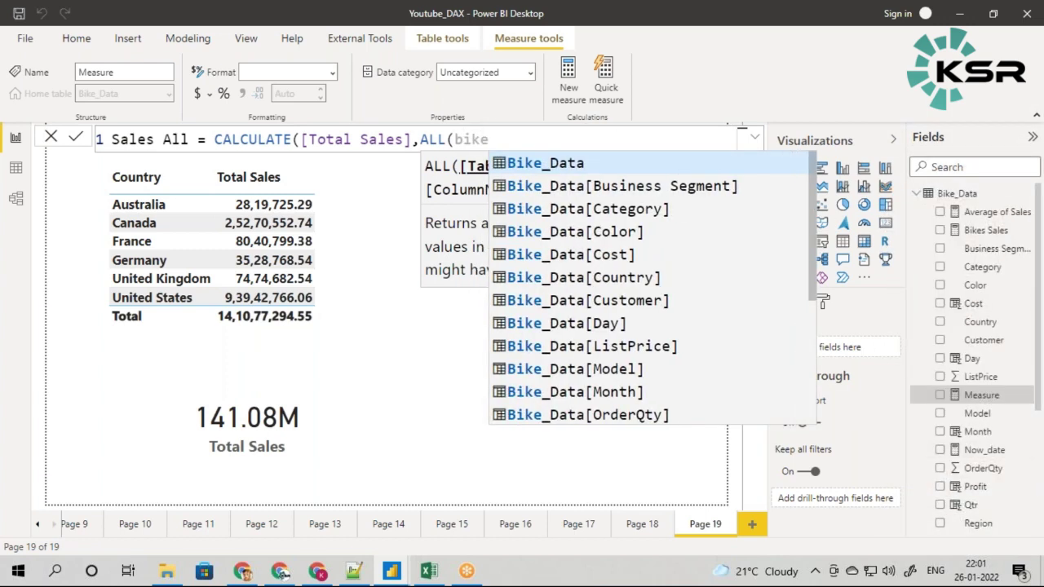
click(542, 166)
text())
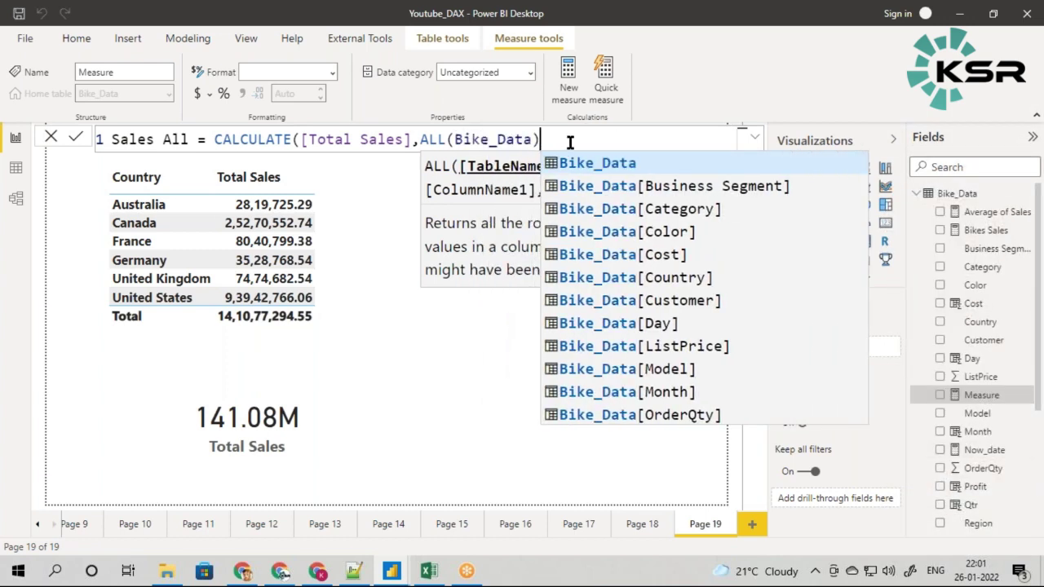
text())
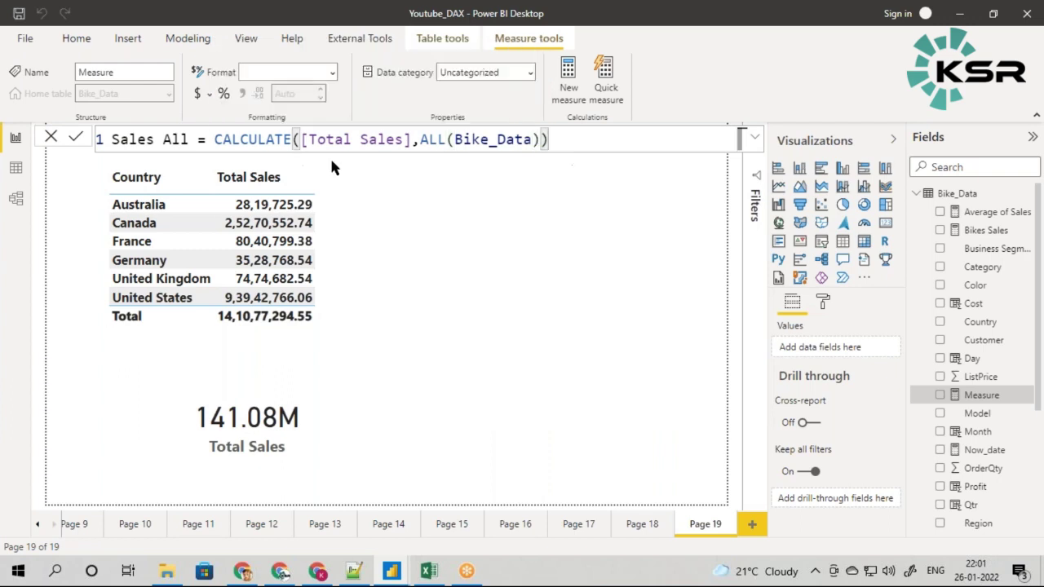
key(Return)
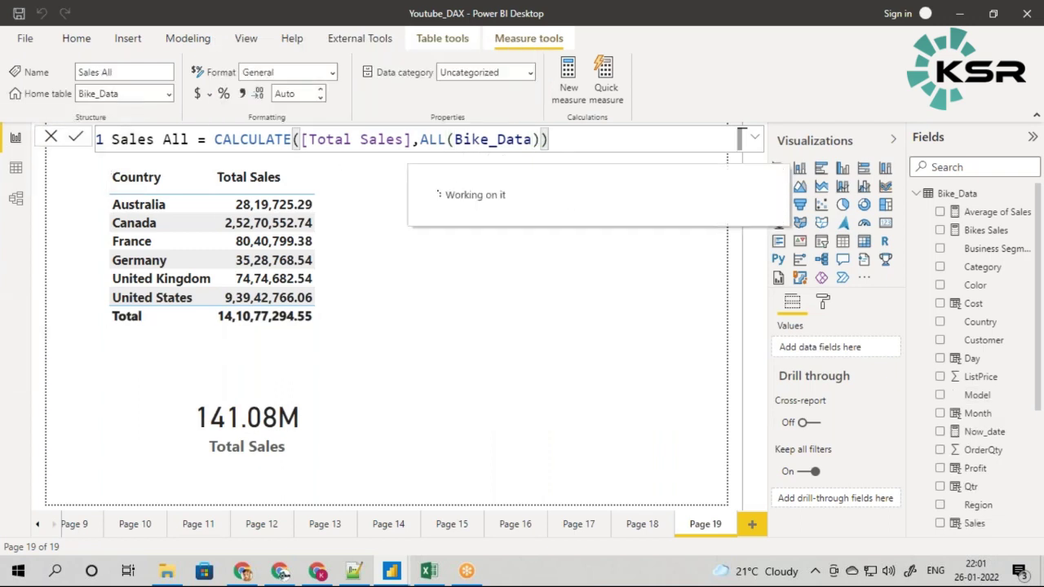
Step: Insert an empty card visual beside the Total Sales card, making it wider and less tall
click(615, 282)
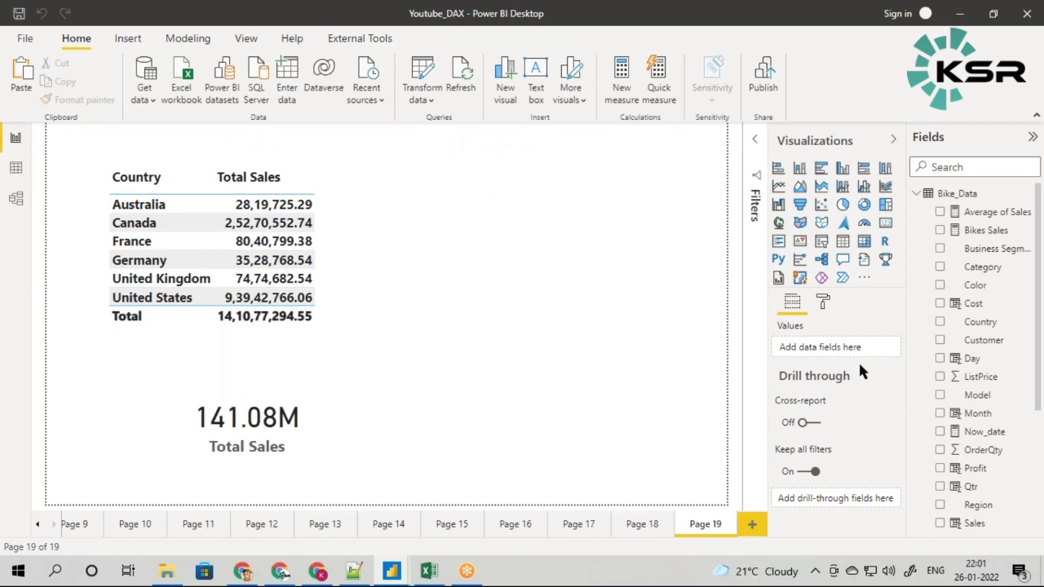
click(885, 227)
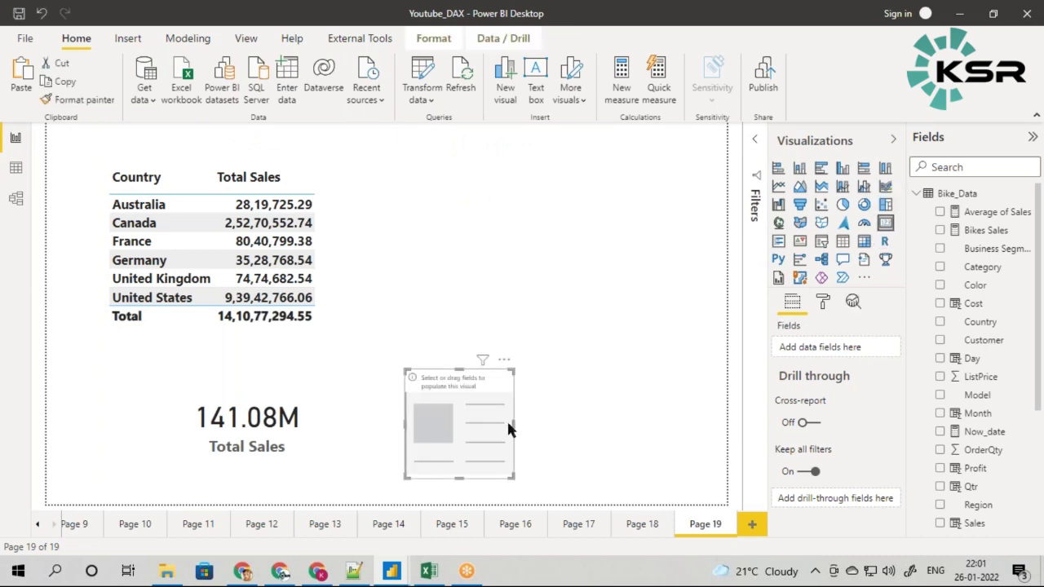
drag(513, 423, 615, 420)
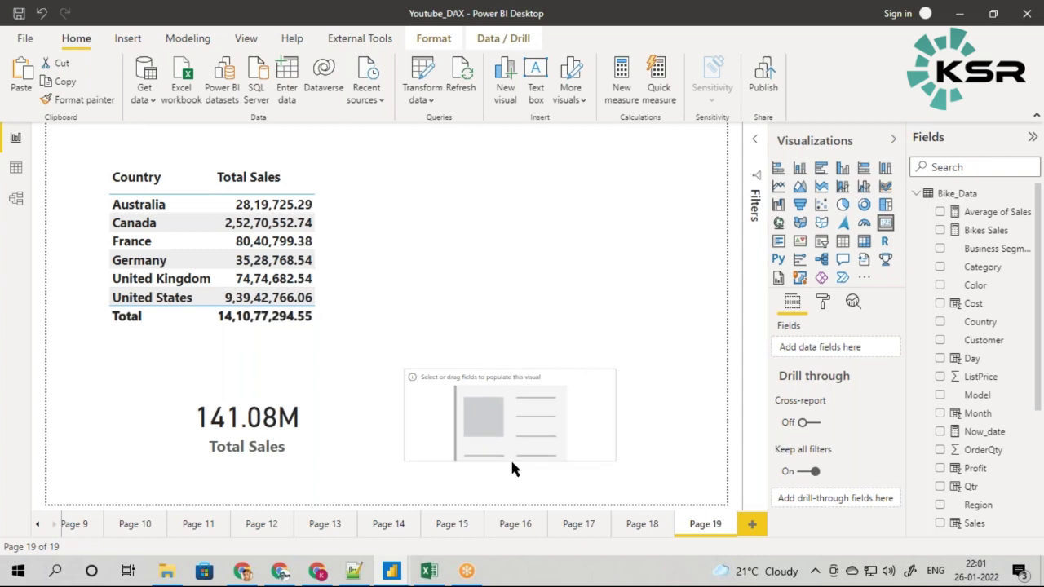
drag(527, 369, 527, 385)
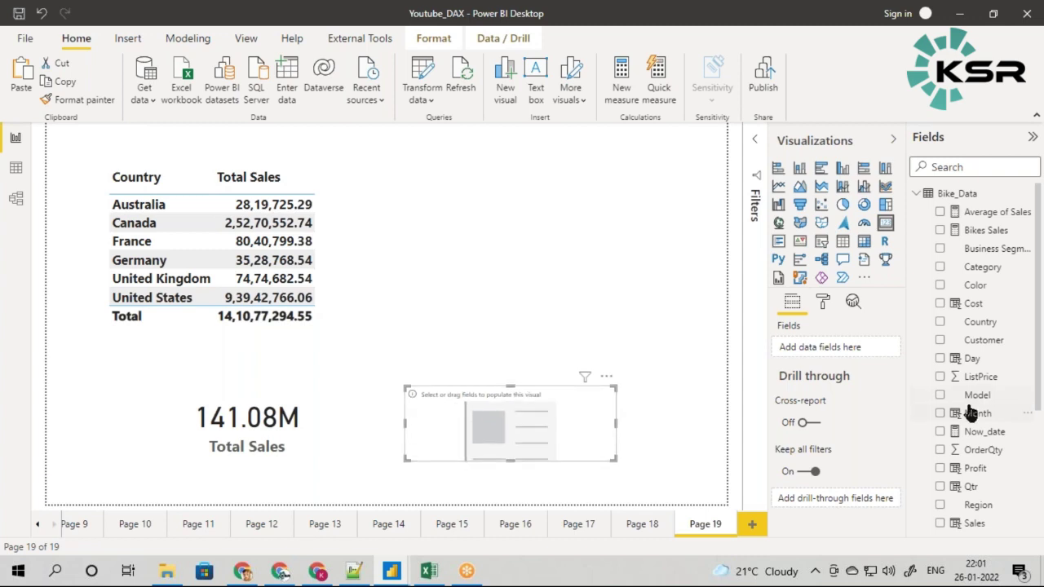
Step: Show the Sales All measure in the new card
scroll(970, 414, down, 4)
drag(979, 385, 612, 457)
click(657, 457)
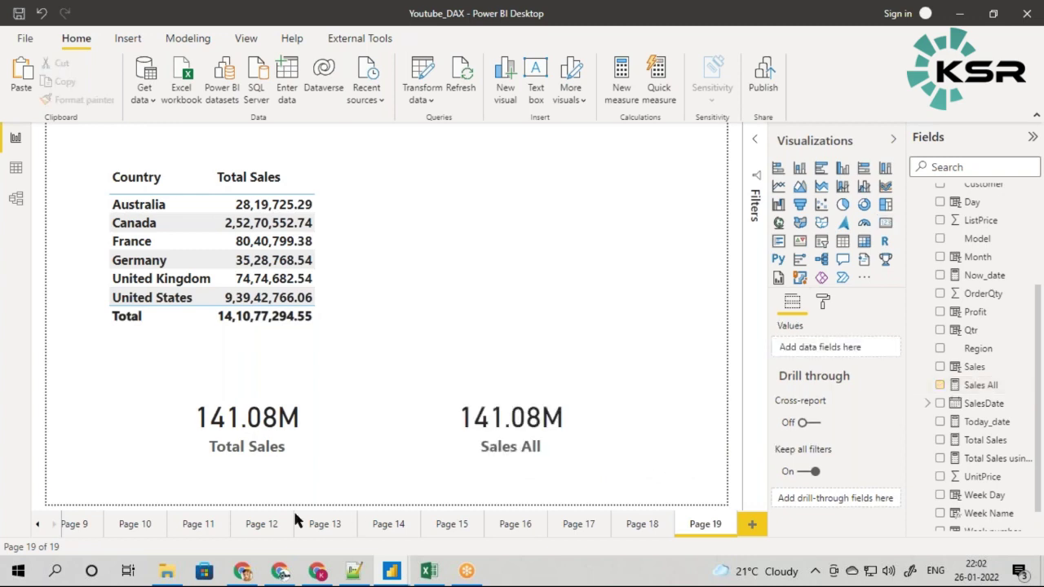
Step: Compare the Total Sales and Sales All cards, and add Sales All as a column in the country table
click(316, 427)
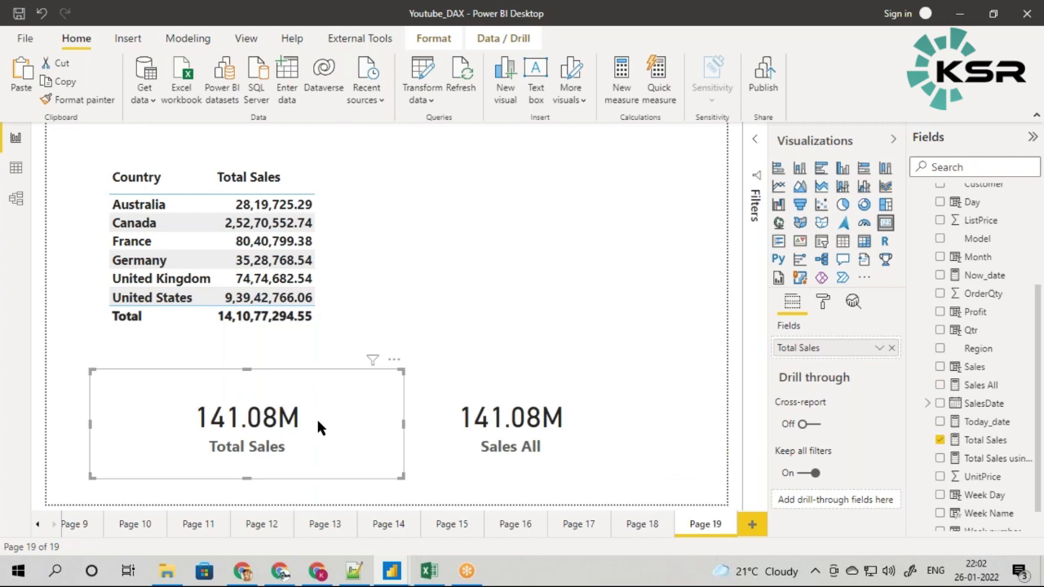
click(571, 439)
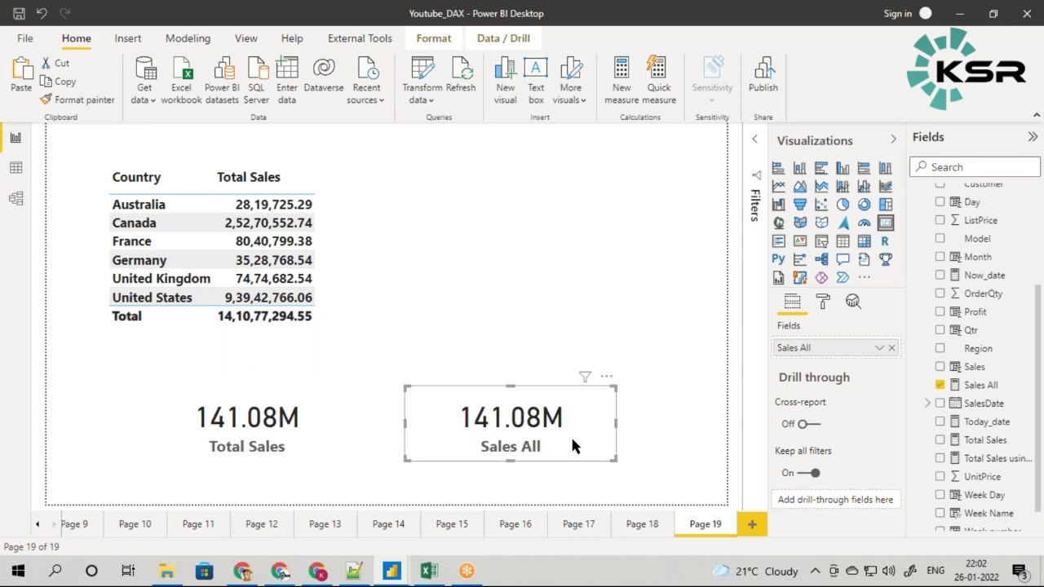
click(349, 287)
click(529, 430)
drag(983, 387, 383, 282)
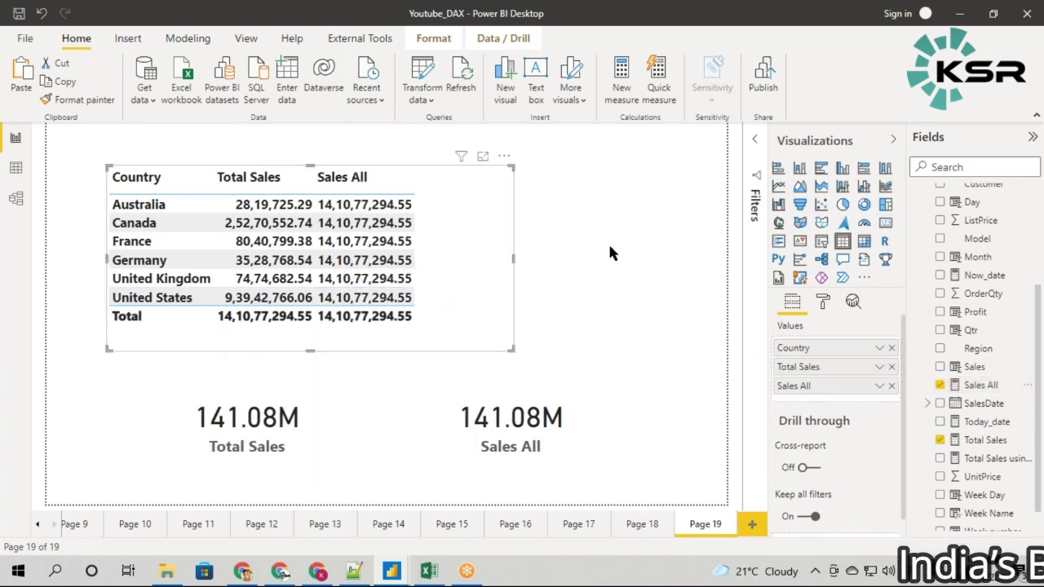
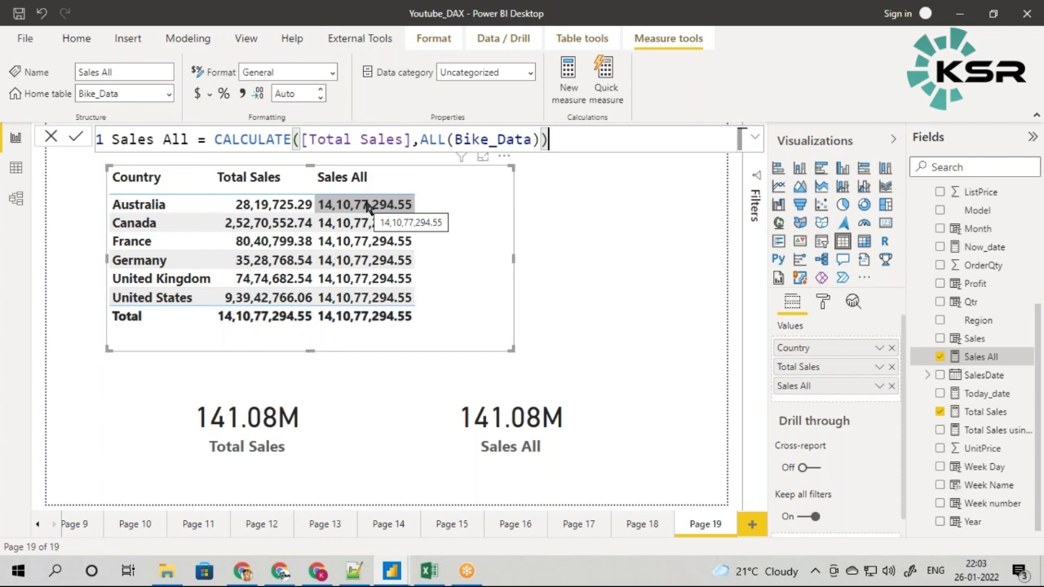
Step: Review the ALL function in the Sales All formula
double_click(430, 141)
click(583, 143)
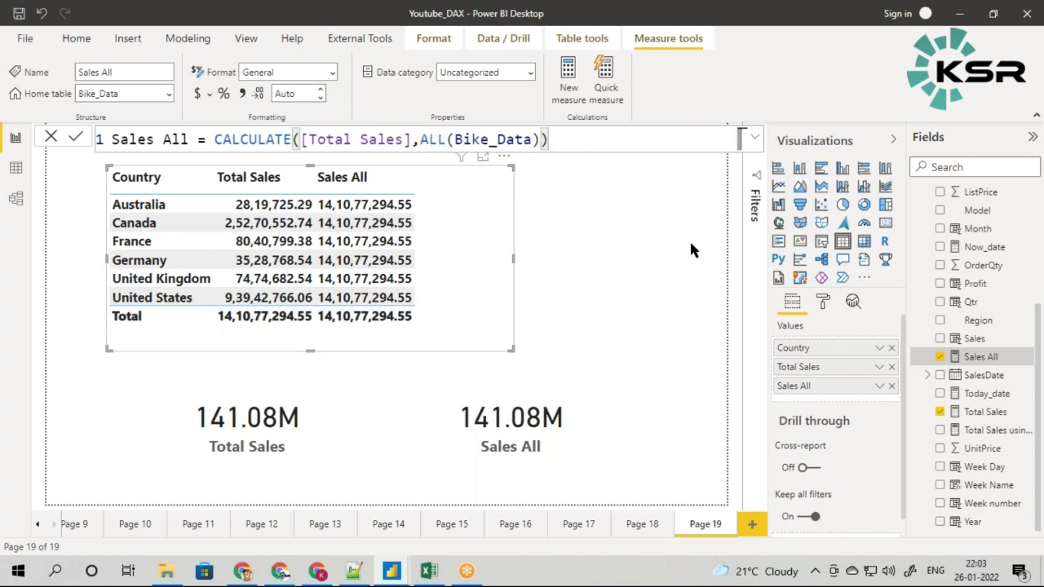
click(668, 328)
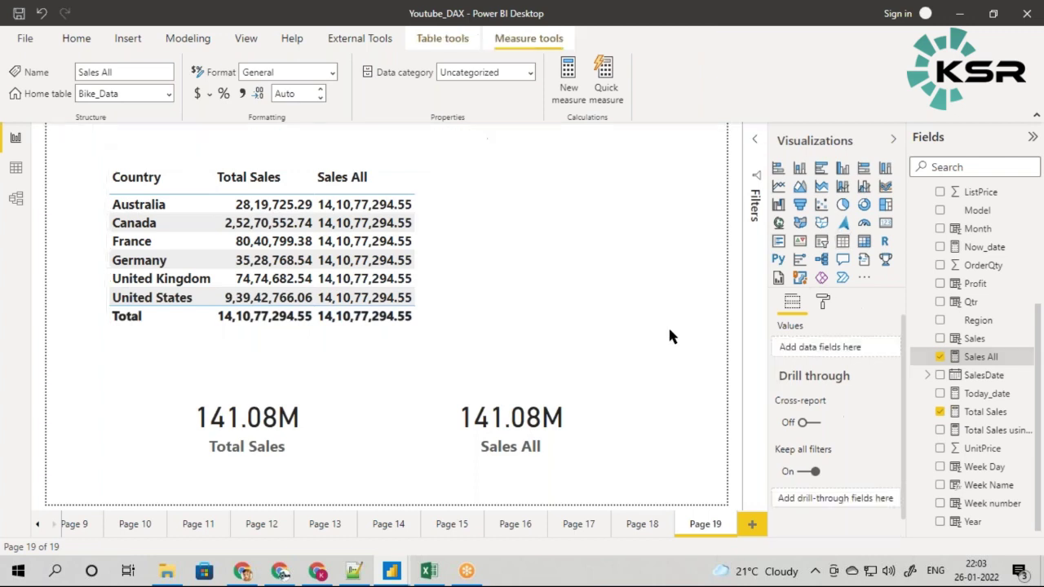
Step: Create a new measure in Bike_Data and name it % contribution in its formula
click(625, 69)
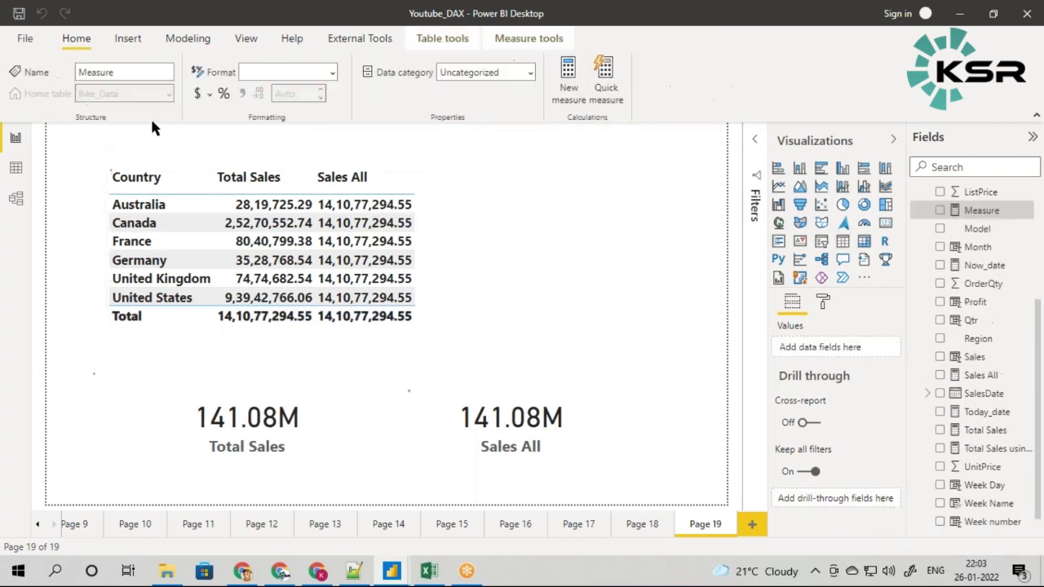
text(% )
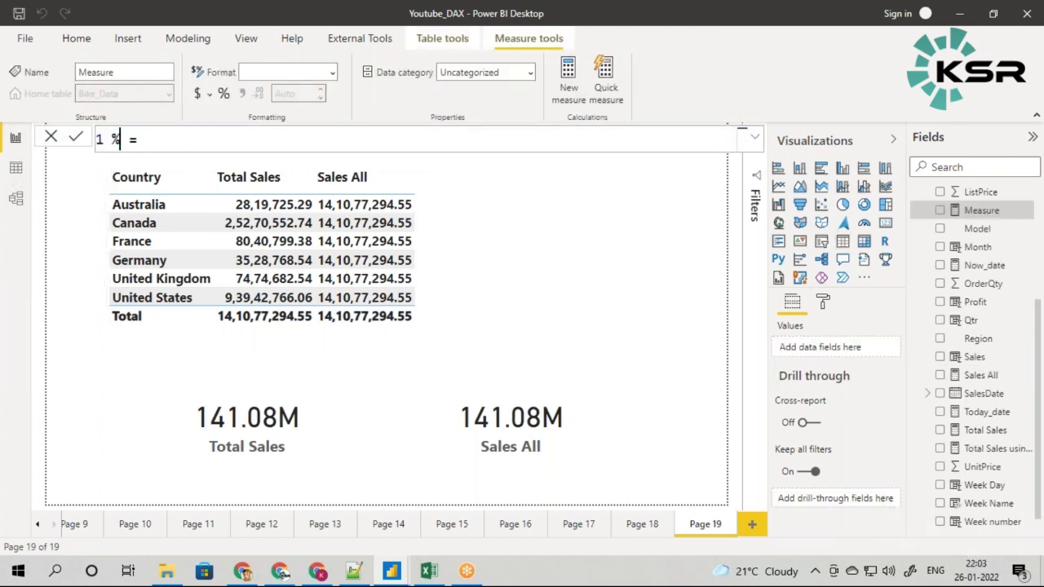
text(contri)
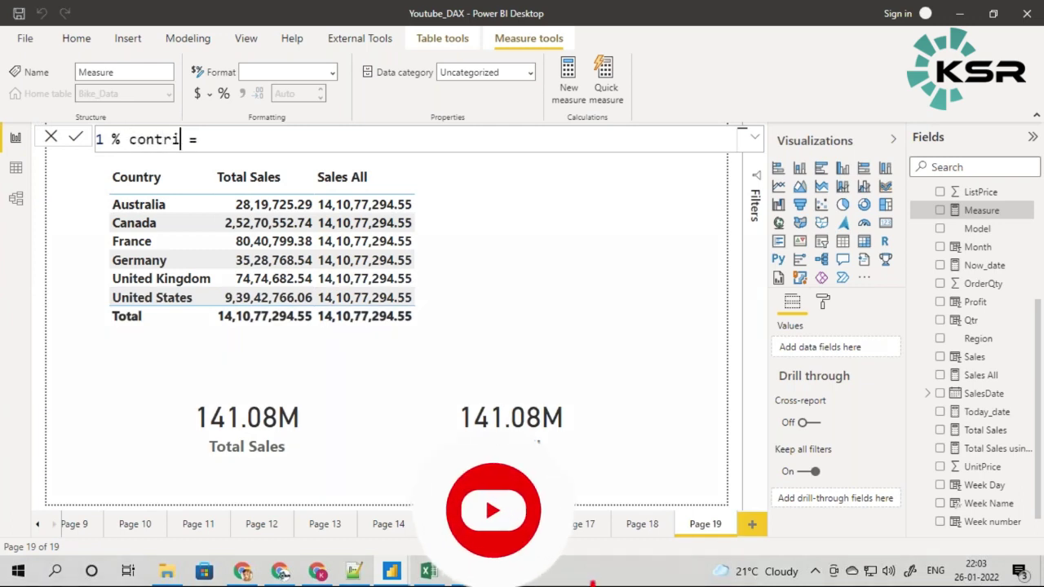
key(BackSpace)
key(BackSpace)
key(BackSpace)
text(tri)
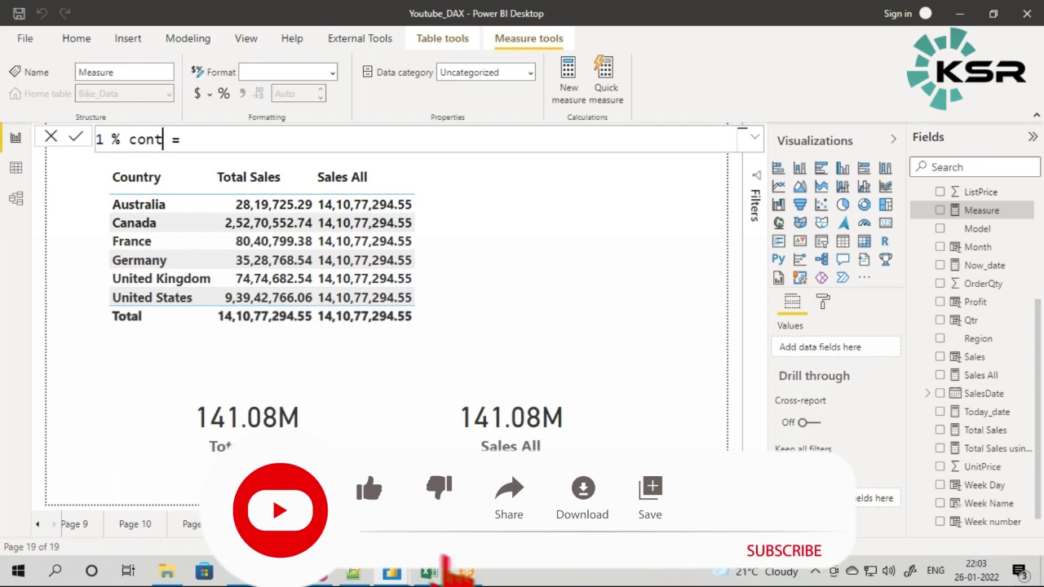
text(bution)
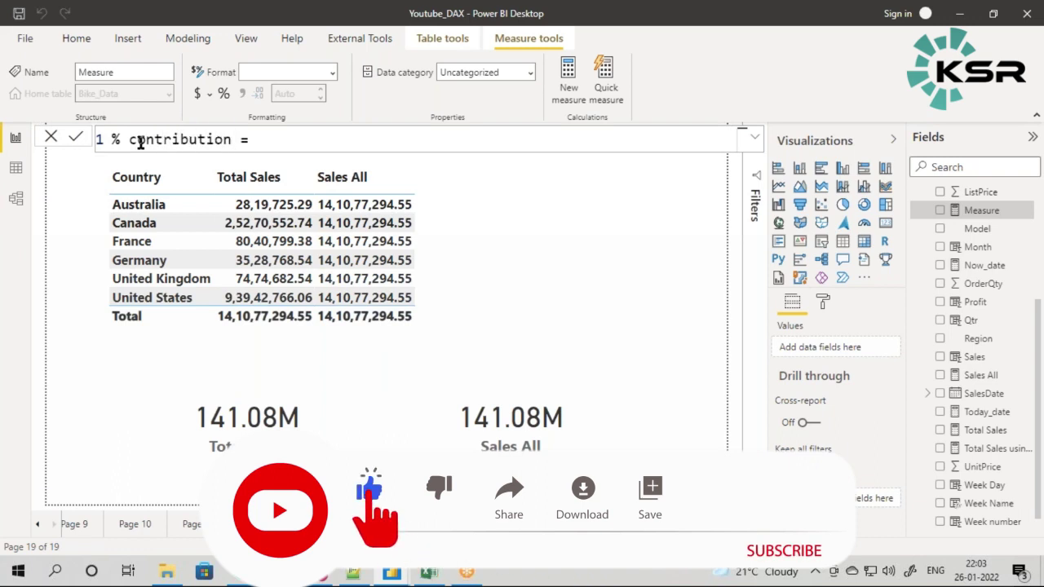
Step: Start the % contribution formula with DIVIDE, using the [Total Sales] measure as the numerator
click(296, 143)
text(civi)
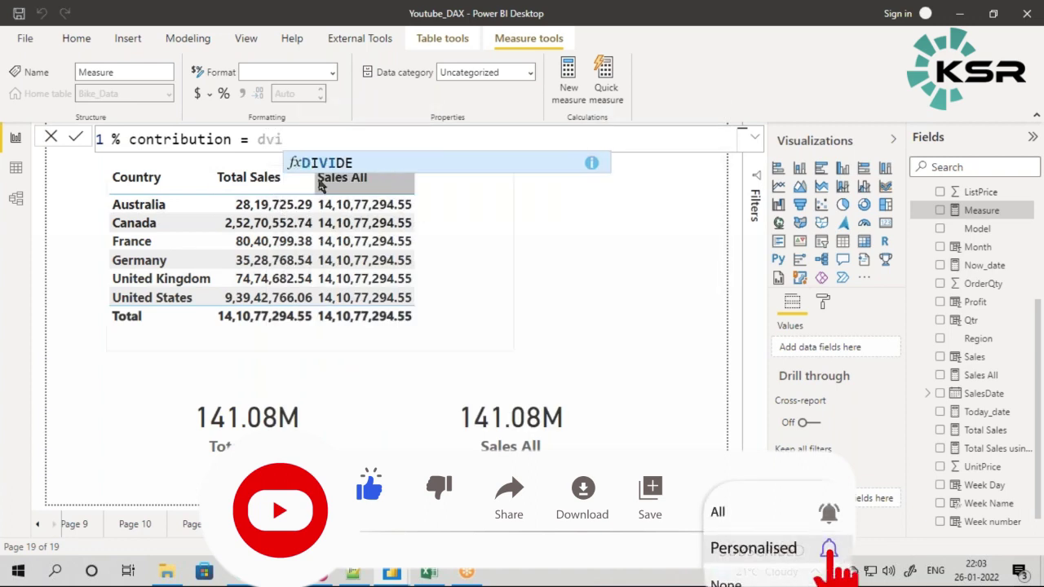
key(Tab)
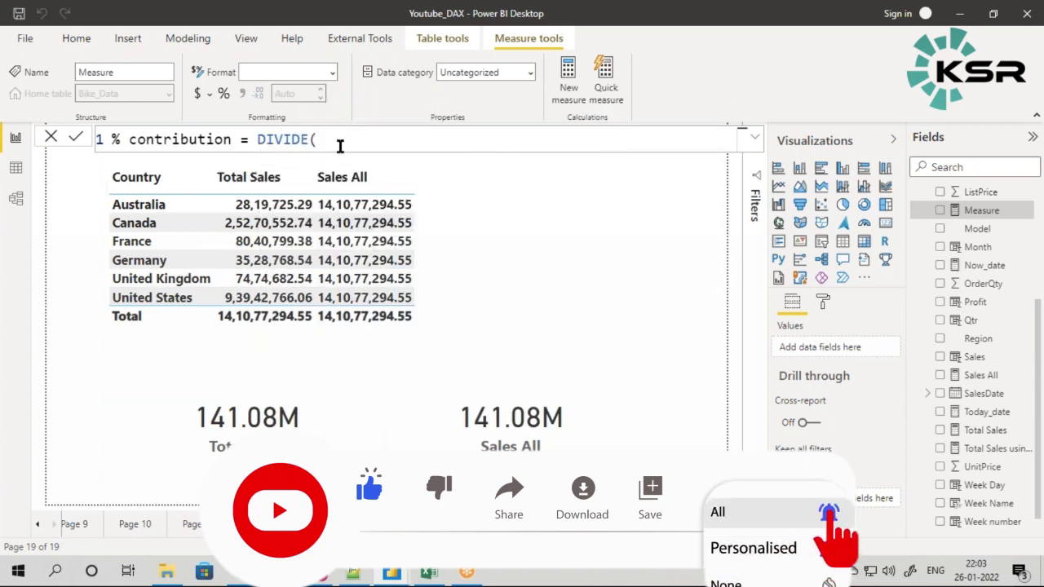
text([)
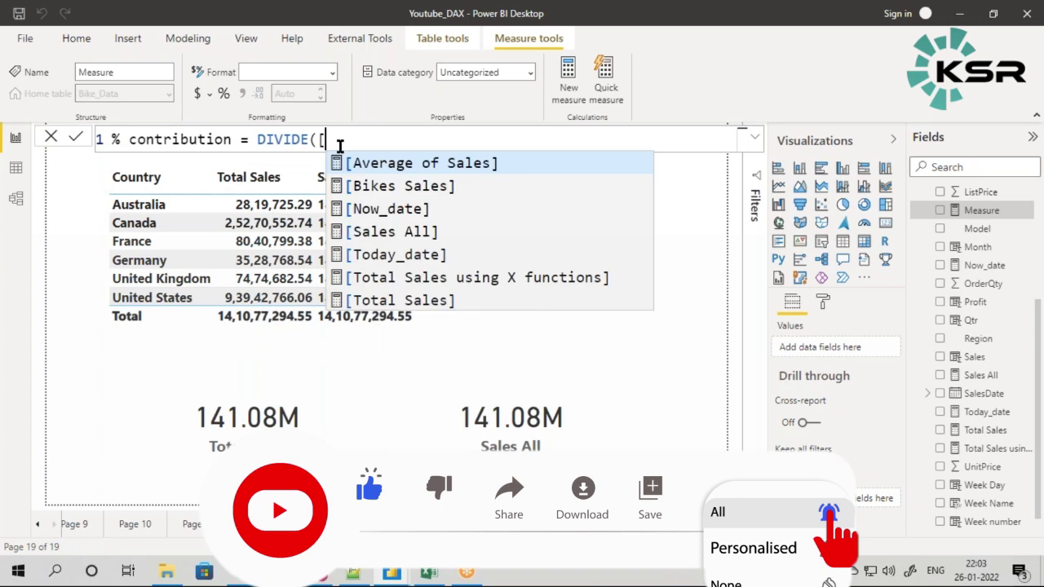
click(382, 300)
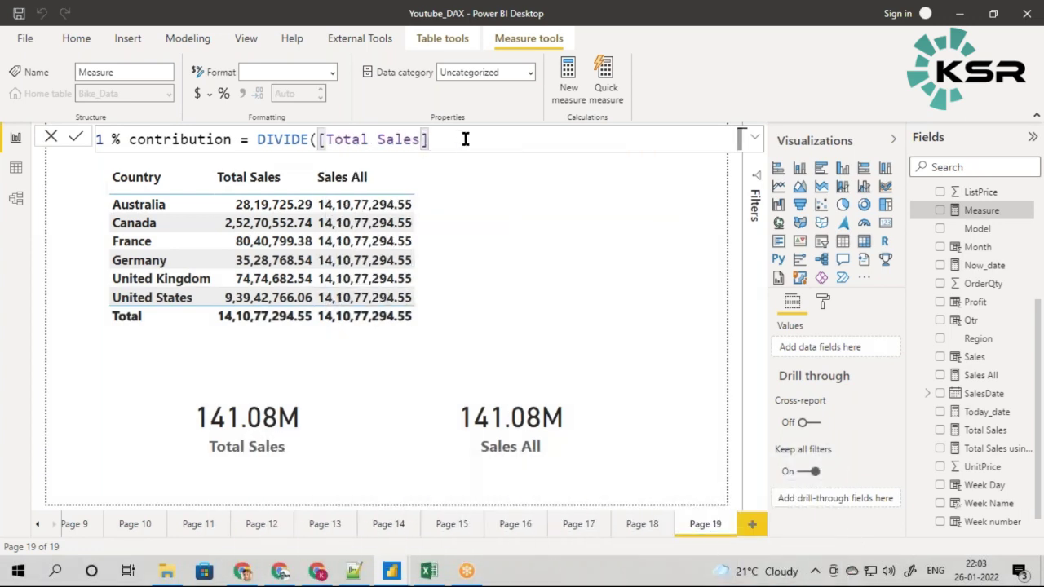
Step: Use the [Sales All] measure as the DIVIDE denominator and commit the % contribution measure
text(, [)
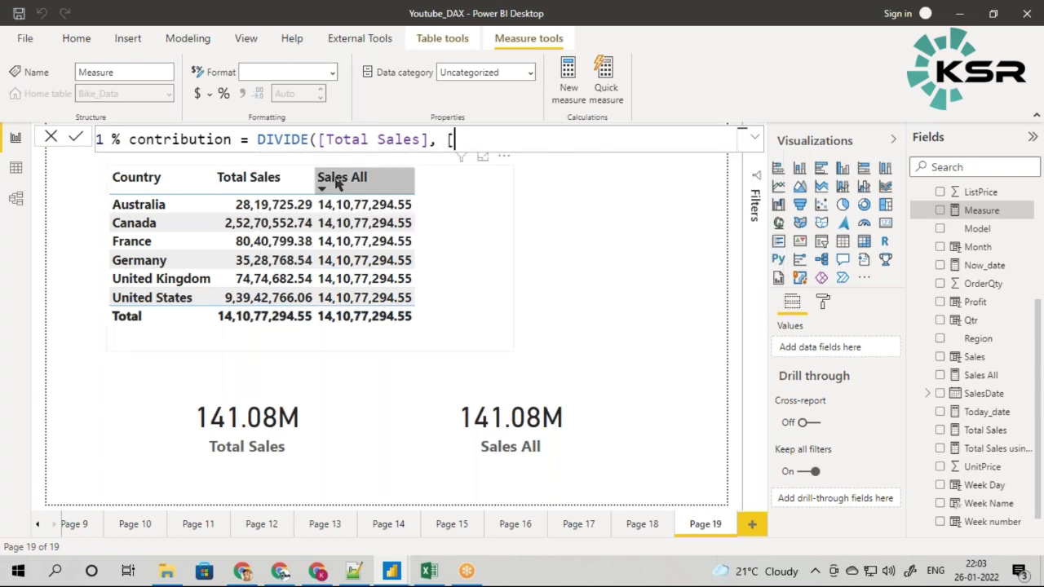
text(sa)
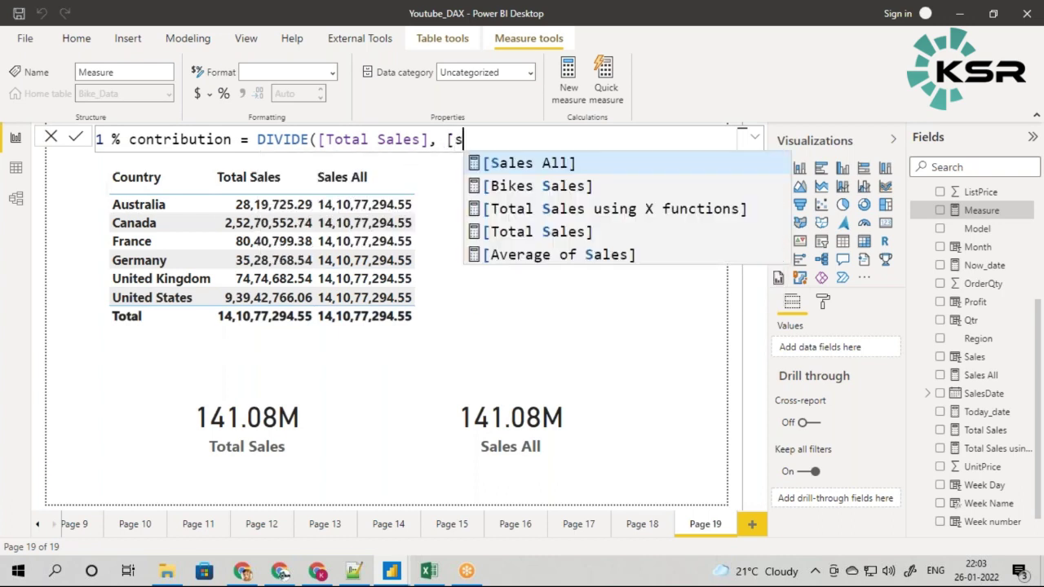
click(506, 163)
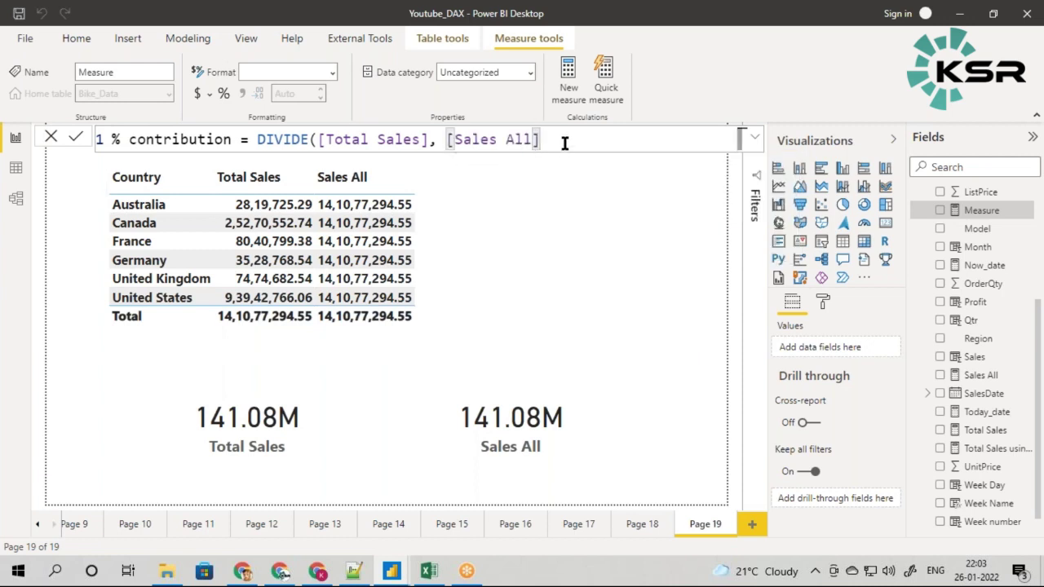
text())
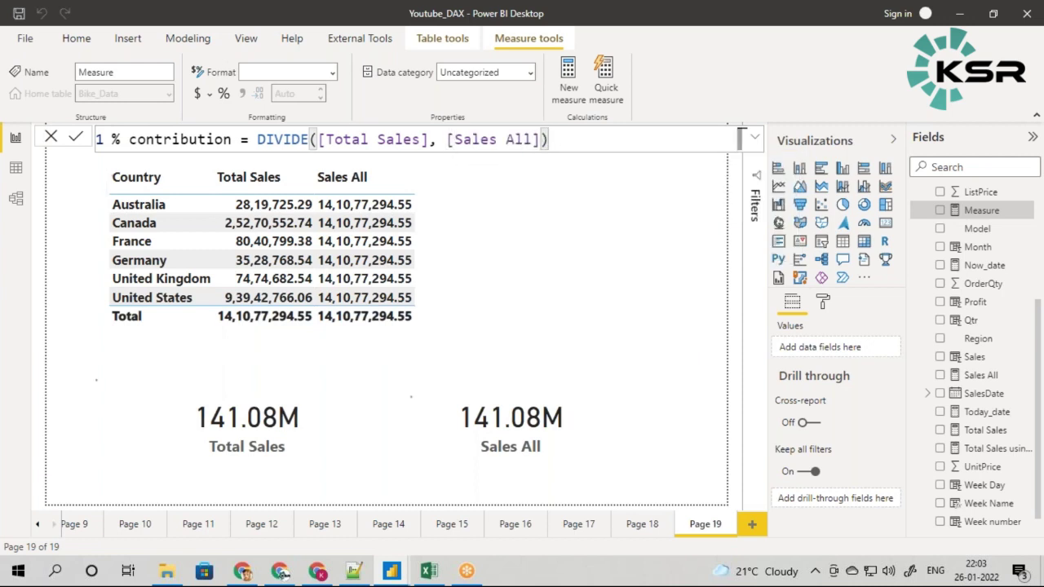
key(Return)
Step: Add the % contribution measure as a column in the country table
scroll(947, 383, up, 4)
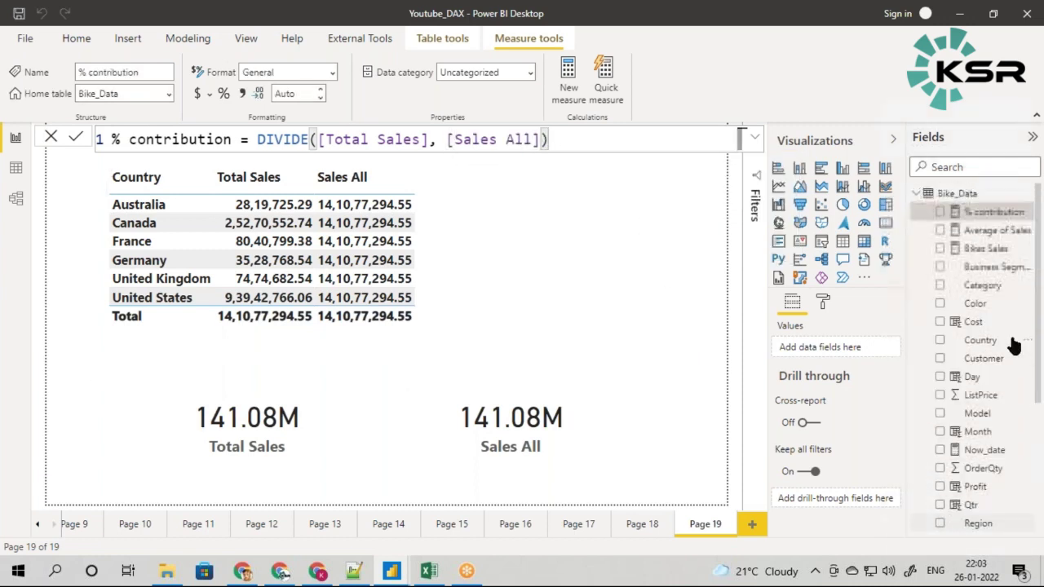
drag(992, 221, 490, 269)
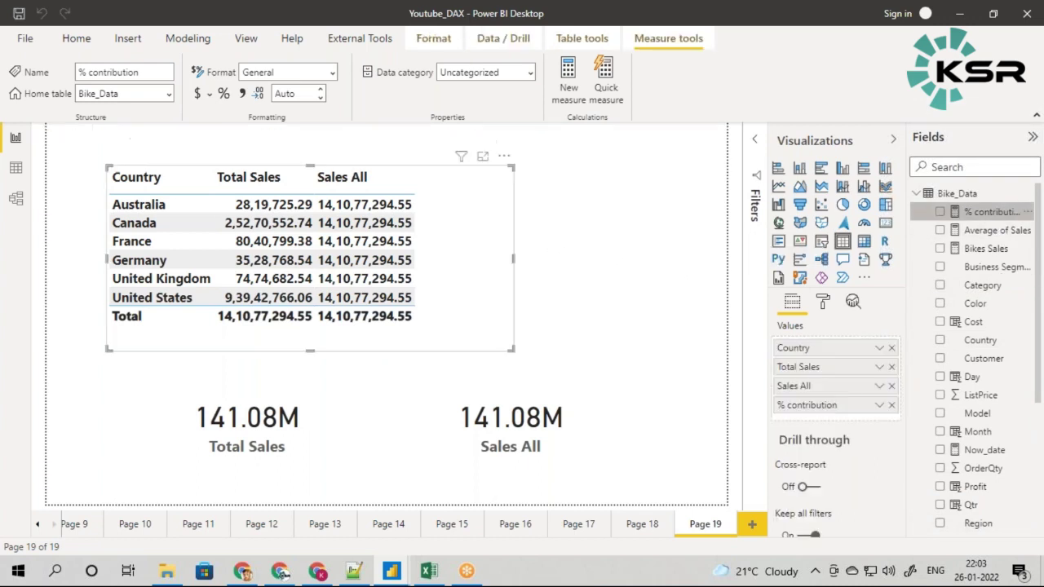
Step: Widen the country table to fit its % contribution column and format the % contribution measure as a percentage
drag(512, 348, 539, 350)
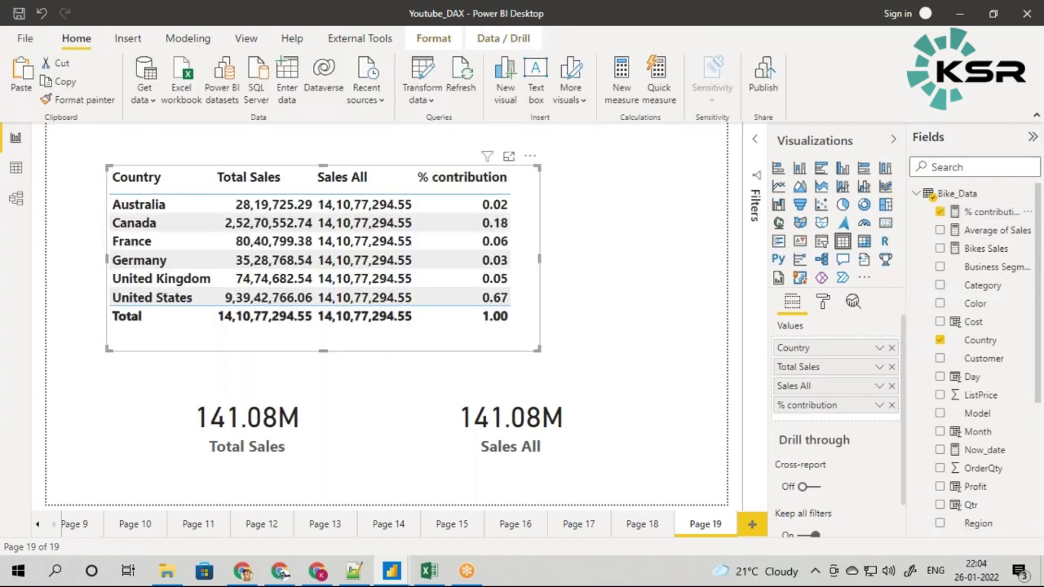
click(989, 212)
click(224, 93)
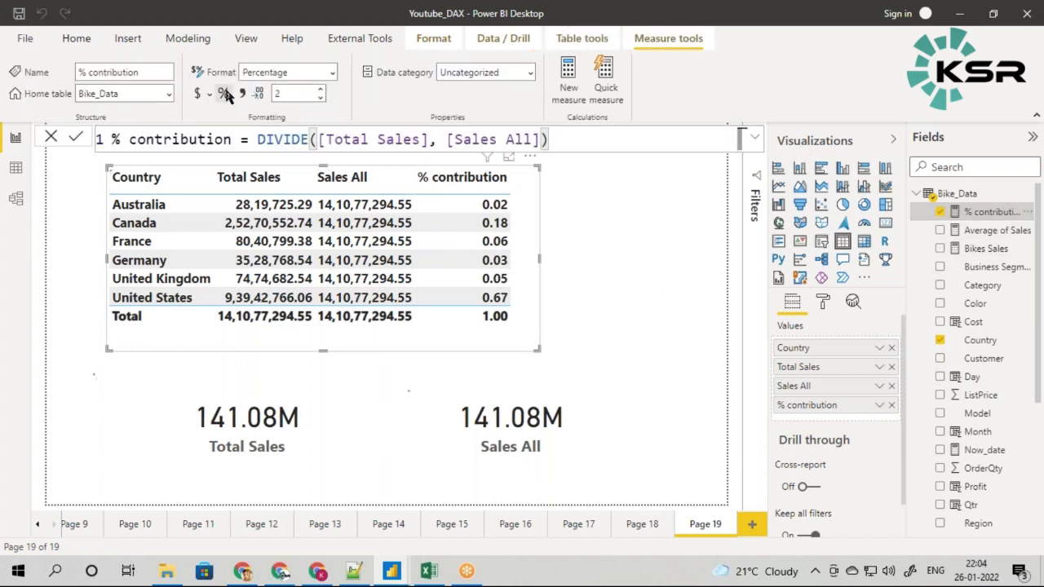
click(630, 311)
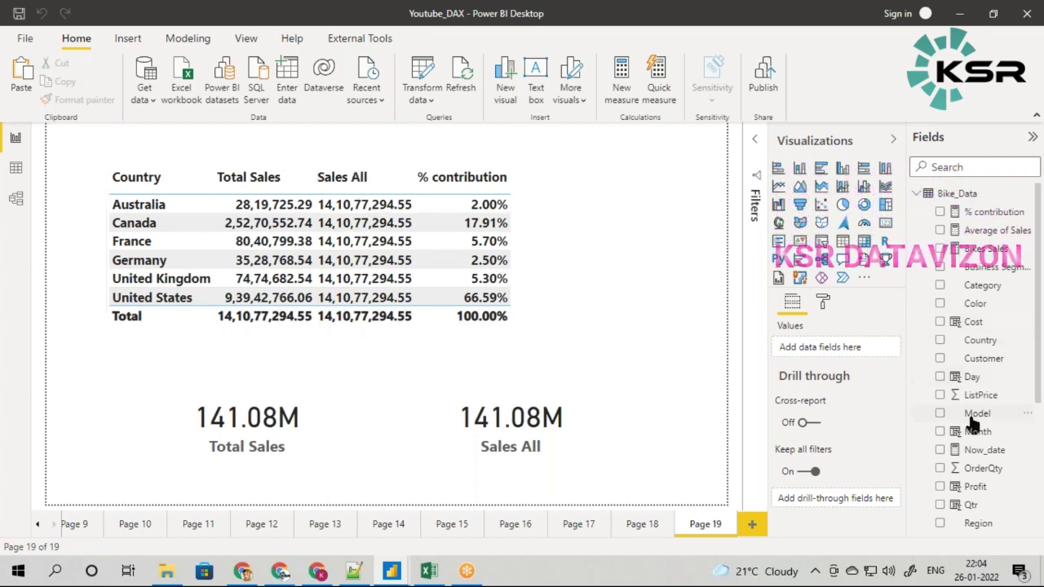
Step: Review the DAX formulas of the Sales All and % contribution measures in Bike_Data
scroll(979, 432, down, 2)
click(983, 457)
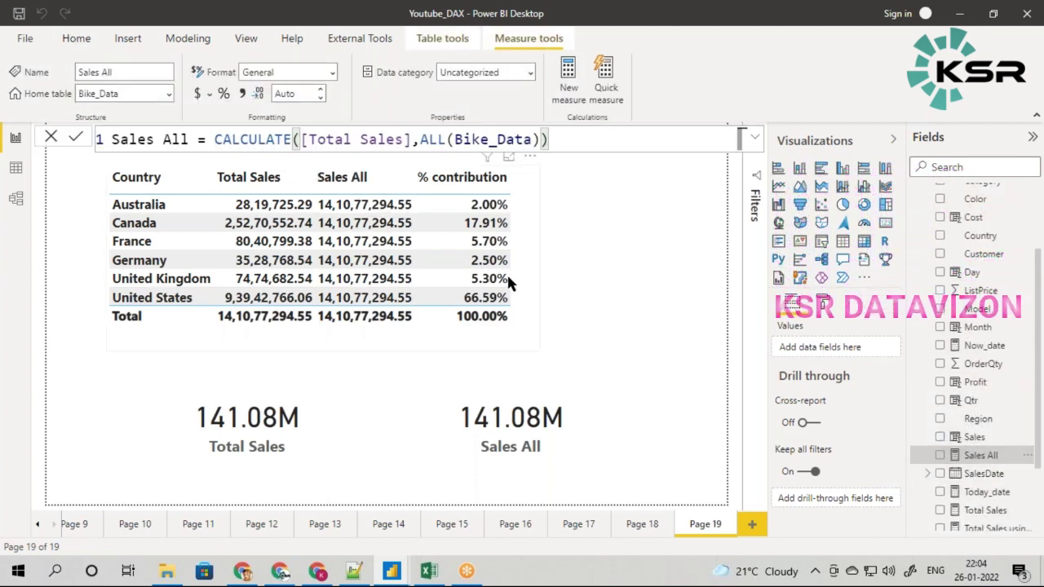
click(559, 139)
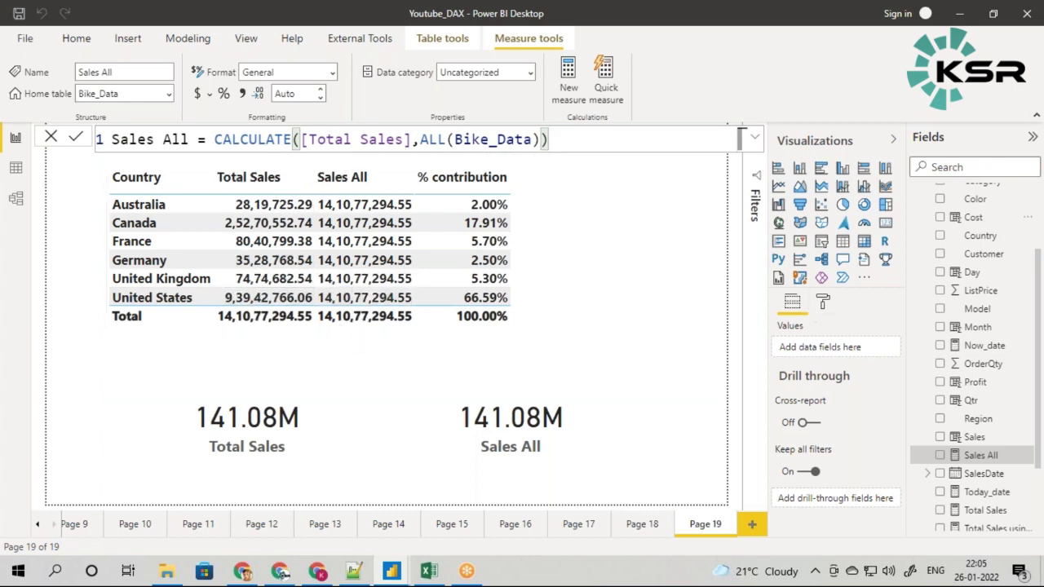
scroll(975, 326, up, 3)
click(987, 212)
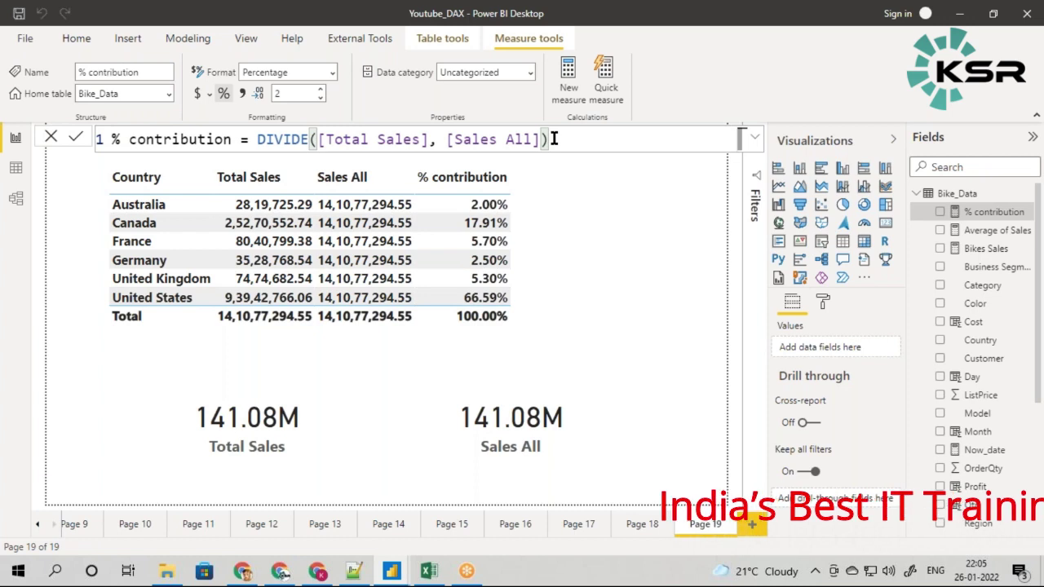
Step: Remove Total Sales and Sales All from the country table and shrink the table to fit Country and % contribution
click(542, 213)
click(511, 204)
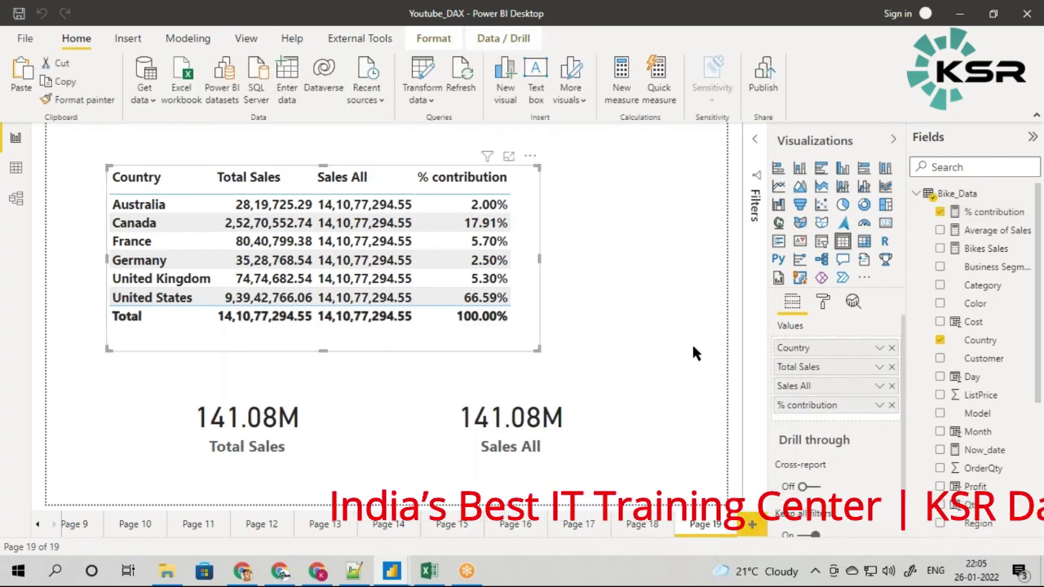
click(892, 366)
click(892, 366)
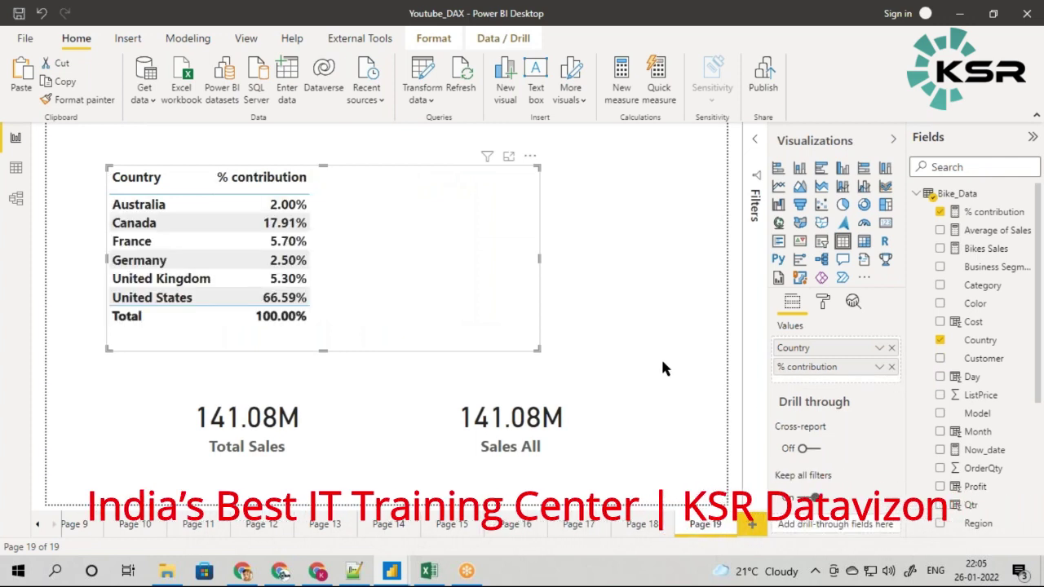
drag(538, 349, 308, 337)
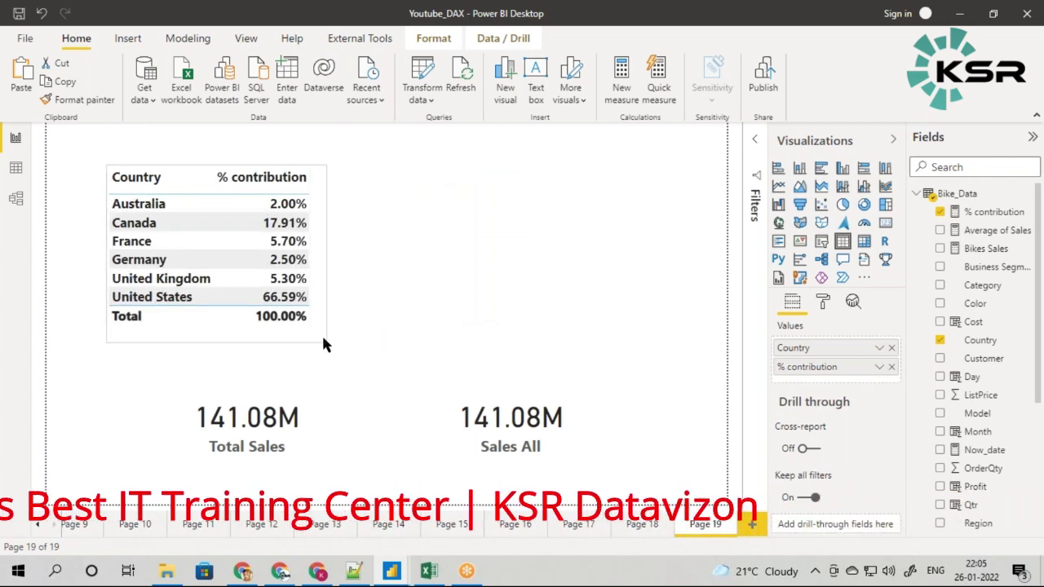
click(366, 338)
Step: View the title text on Page 18 and return to the country table on Page 19
click(642, 525)
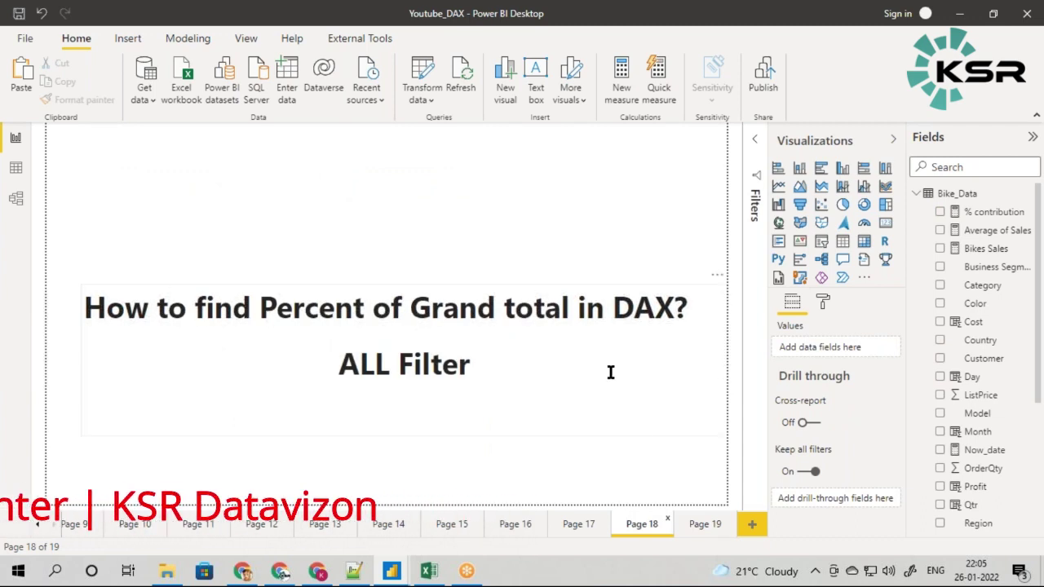
click(701, 526)
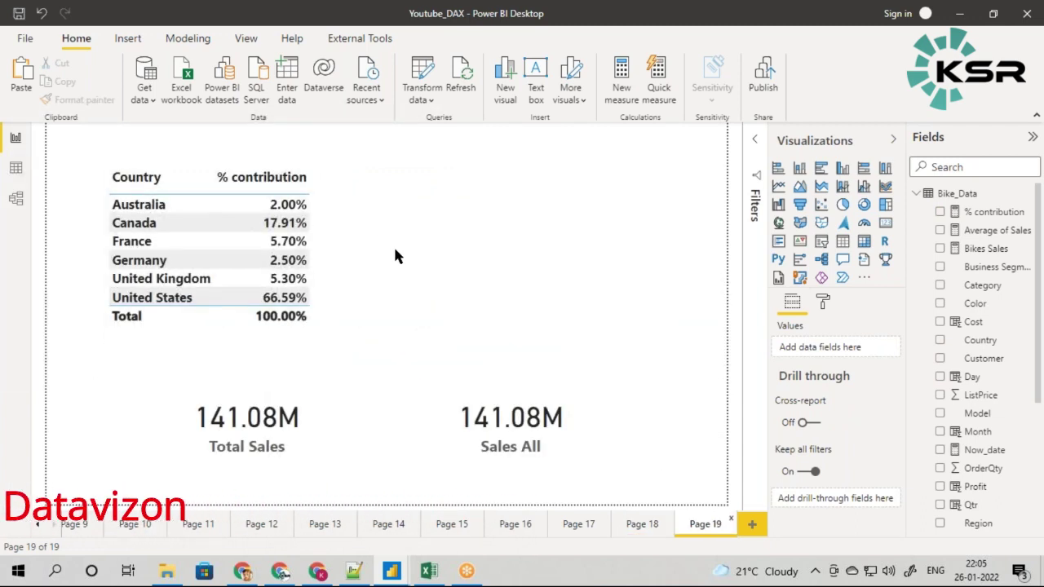